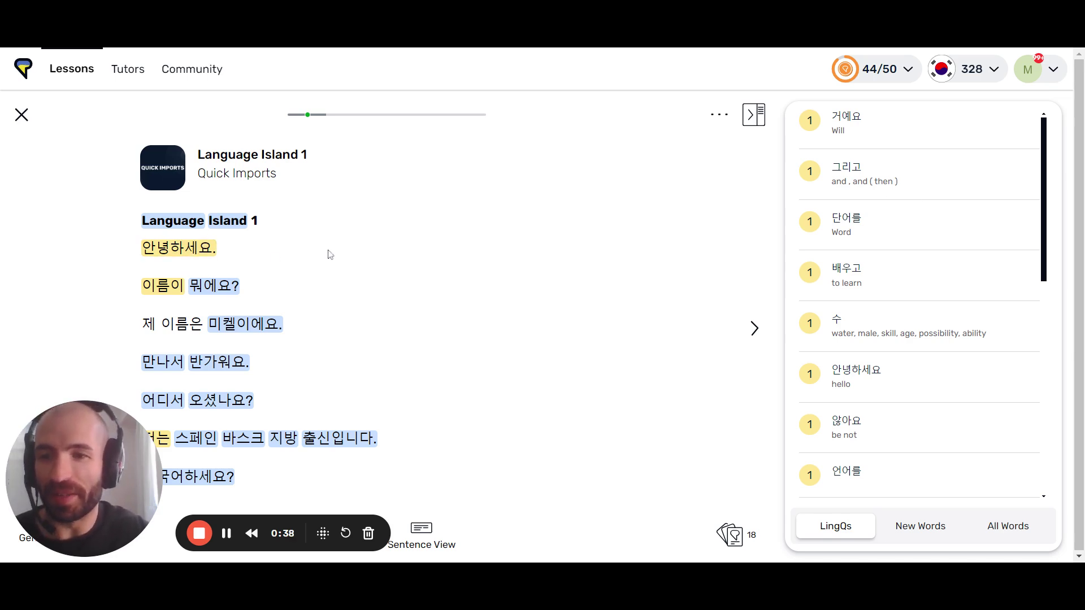
- Look up the saved meaning of 안녕하세요 in the lesson's first line
drag(96, 469, 763, 459)
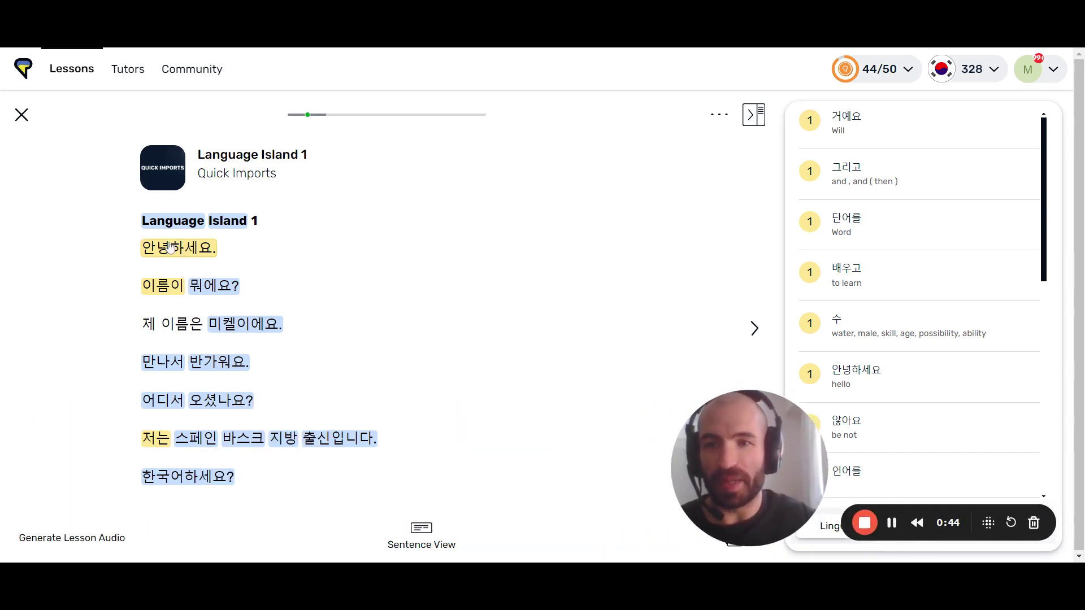
click(178, 258)
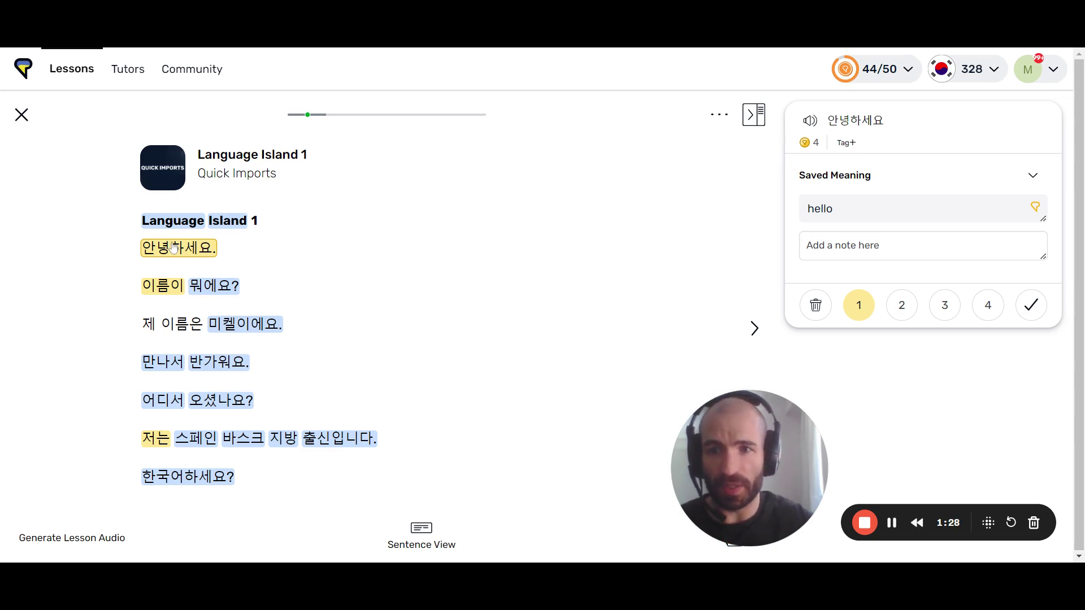
- Generate the audio for the Language Island 1 lesson and test its playback briefly before pausing it
click(113, 549)
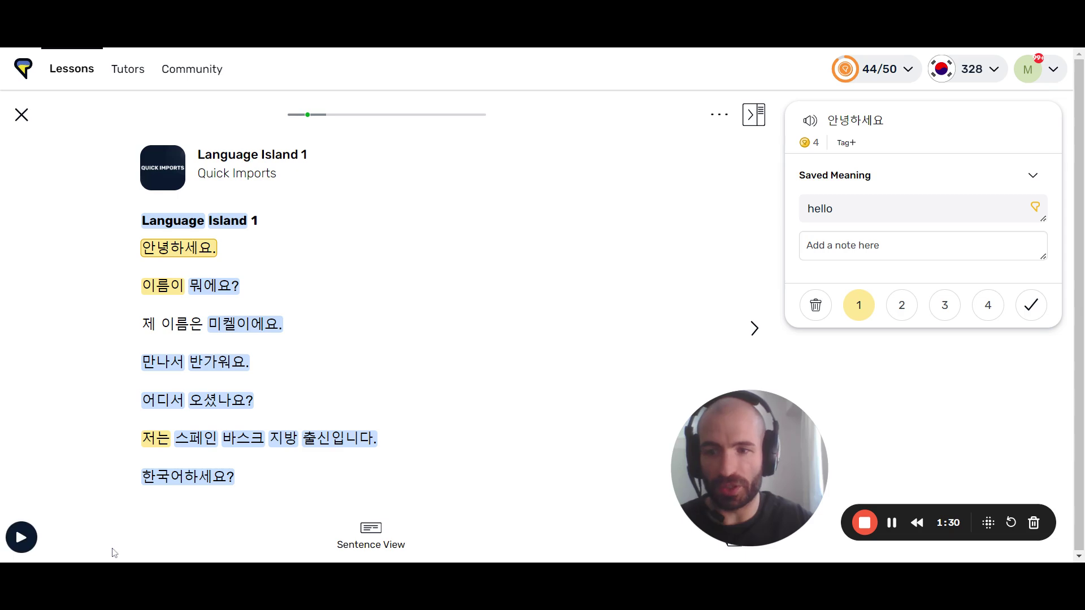
click(29, 542)
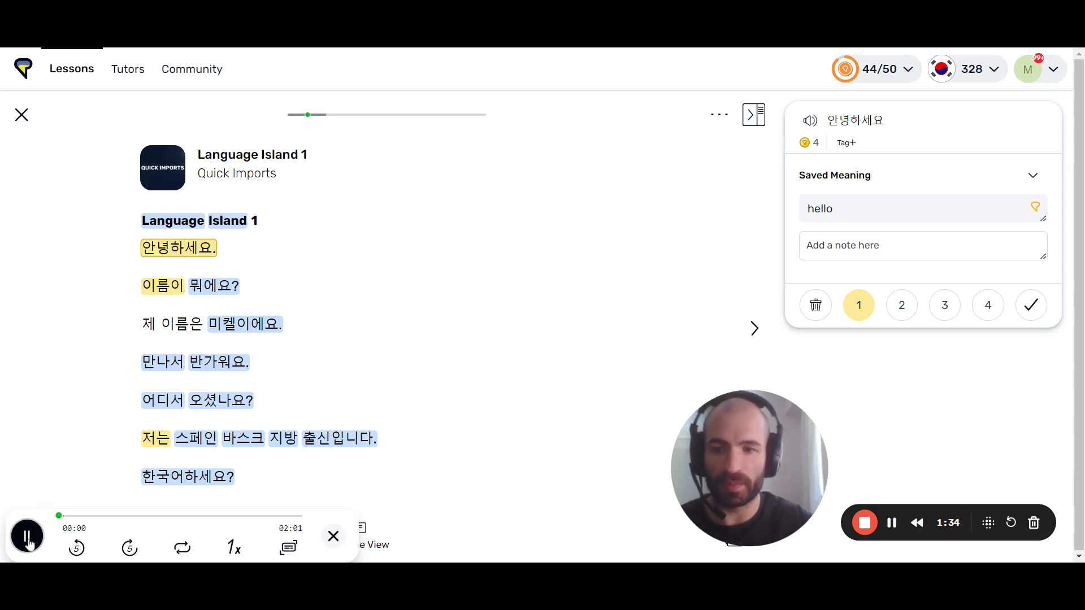
click(27, 539)
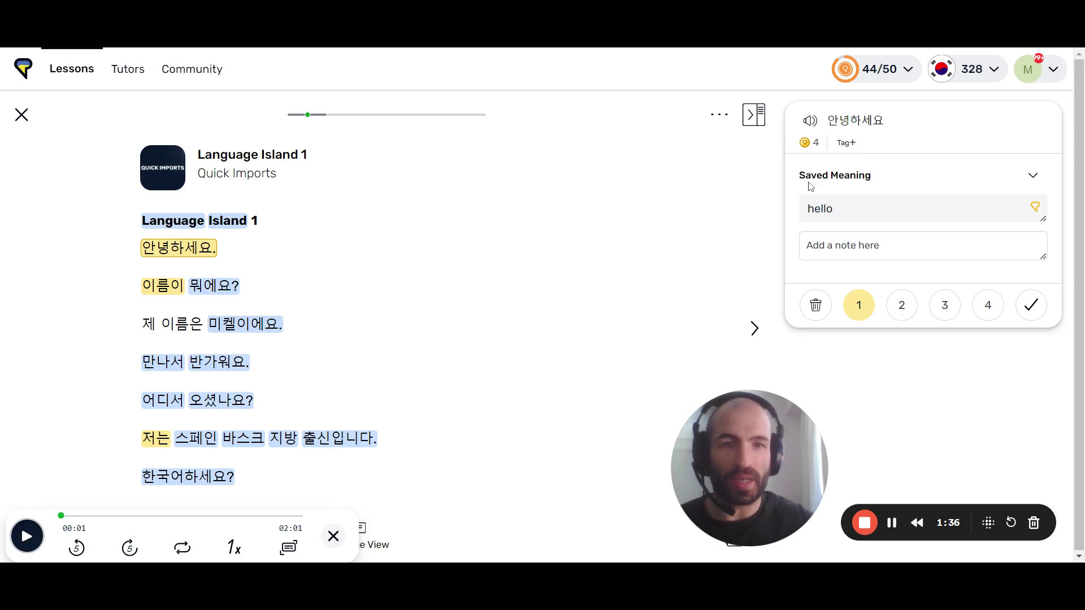
- Generate a full AI translation of the Language Island 1 lesson
click(719, 115)
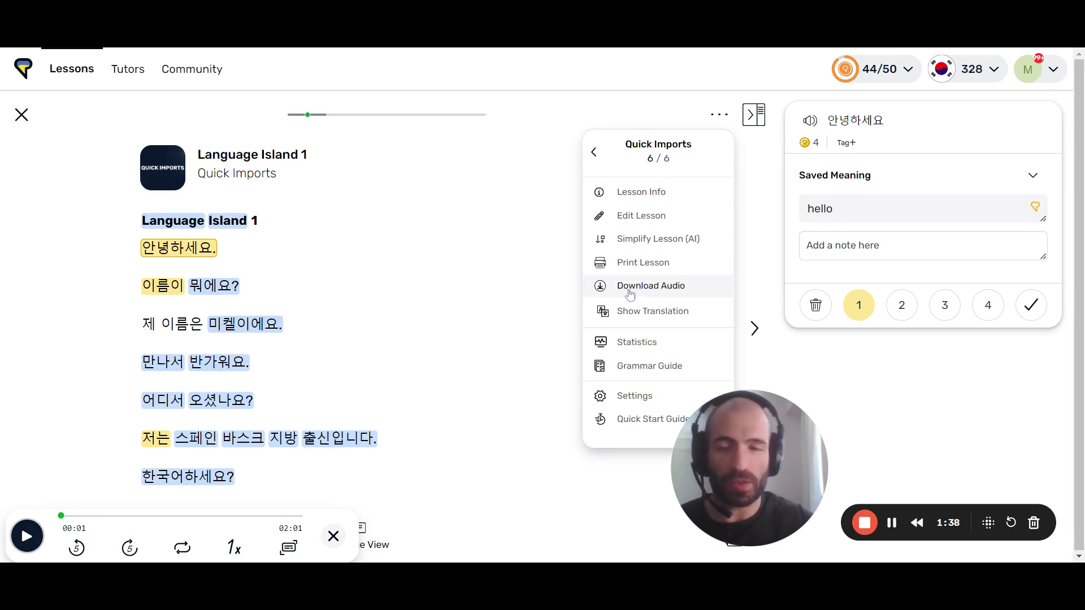
click(24, 301)
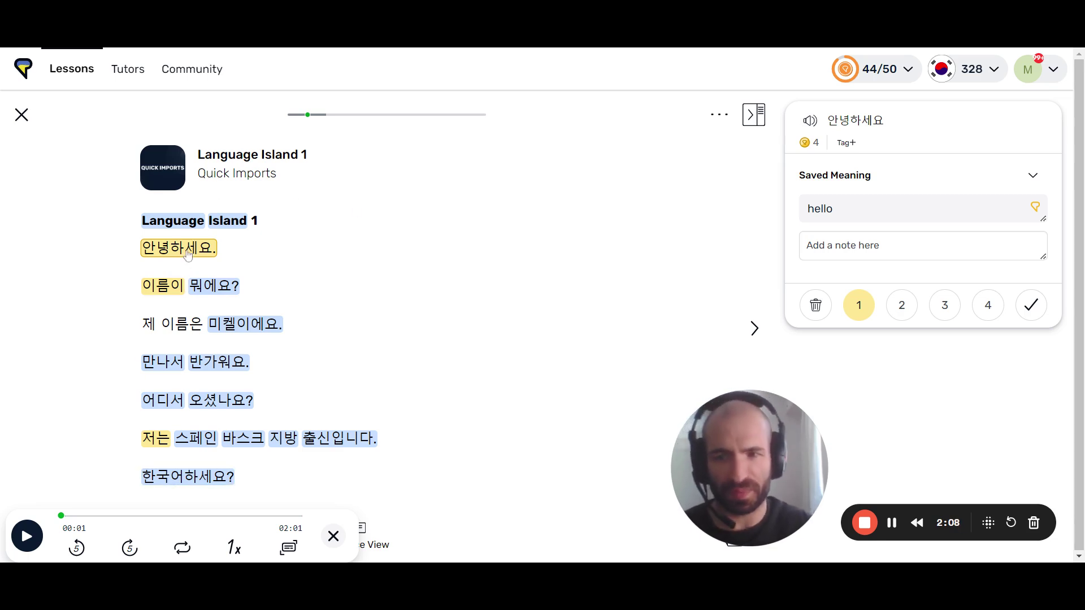
click(719, 116)
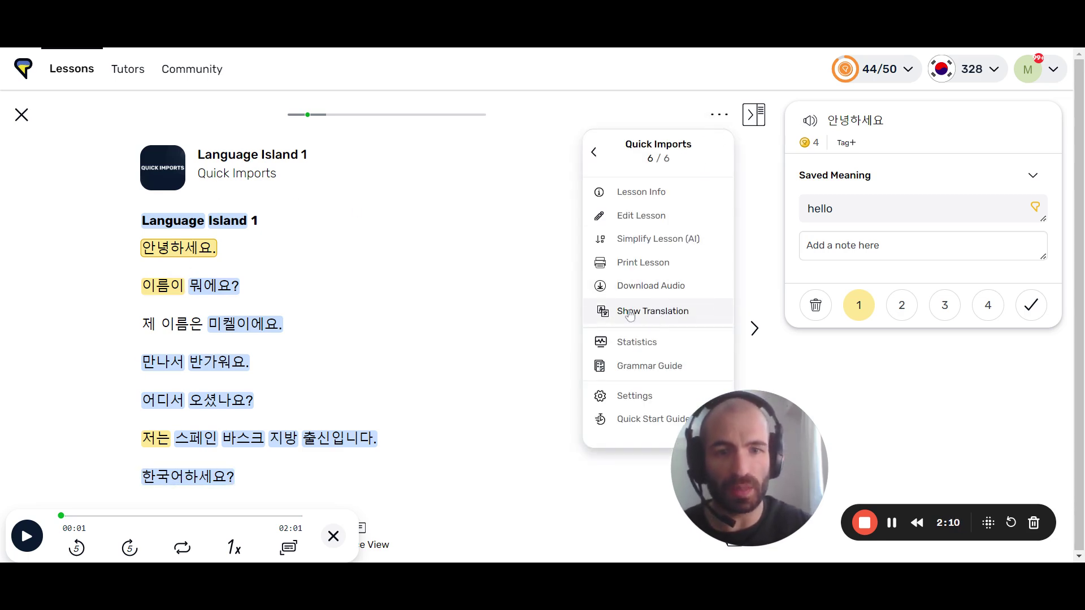
click(647, 316)
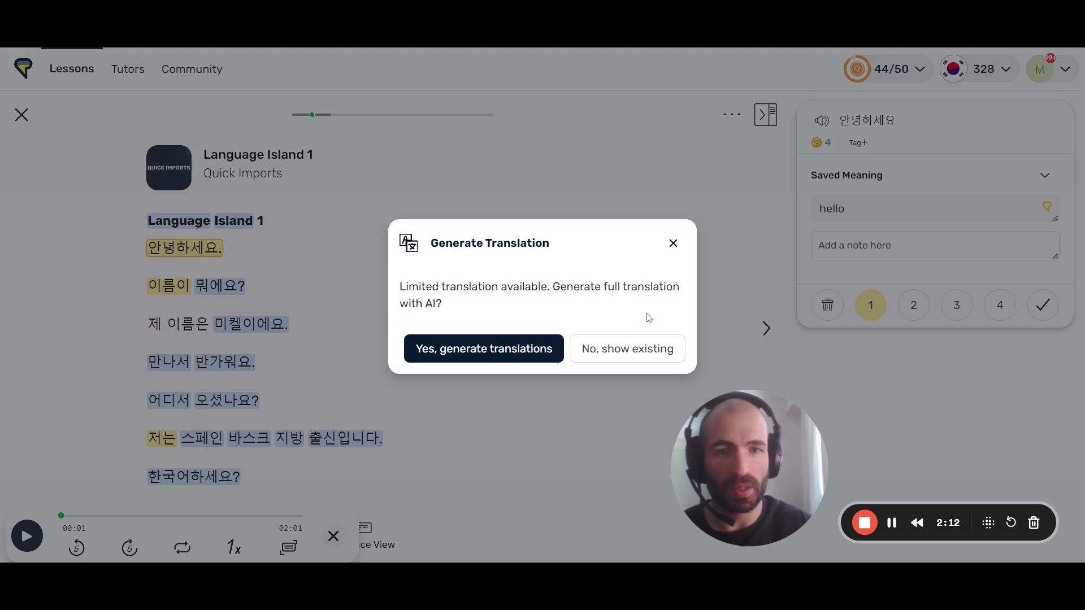
click(481, 356)
click(719, 115)
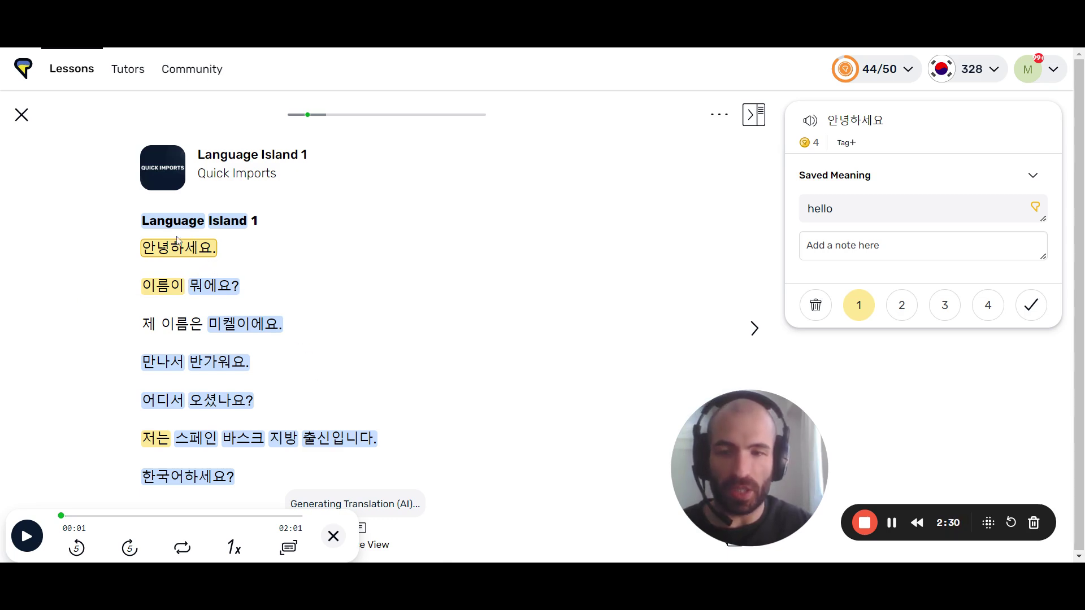
click(719, 114)
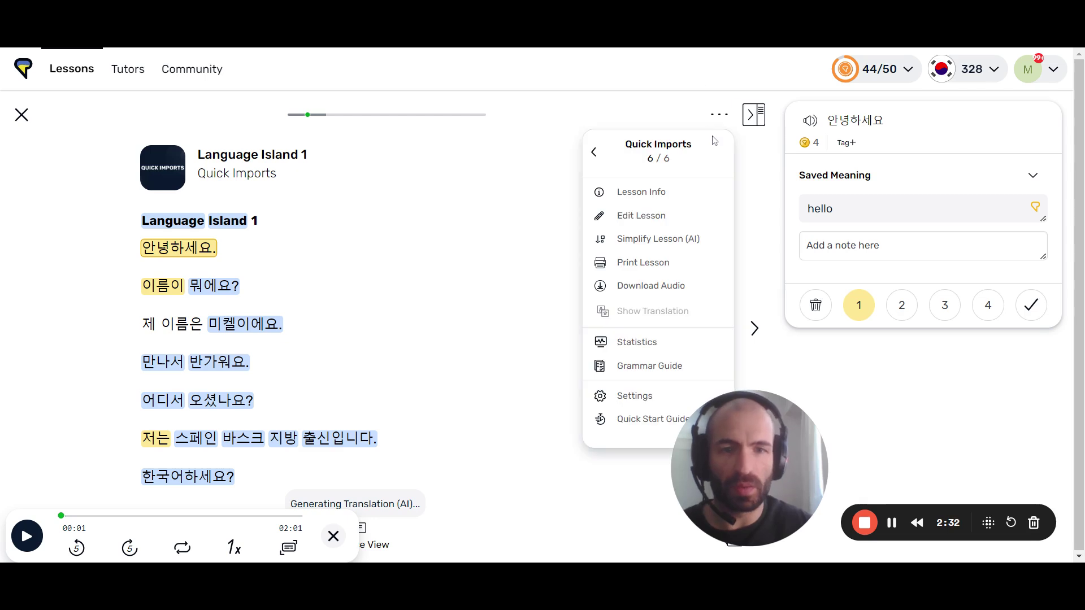
- Look up 이름이 뭐에요, the full self-introduction sentence below it, and that sentence's parts 제, 이름은 and 제 이름은
drag(168, 292, 219, 293)
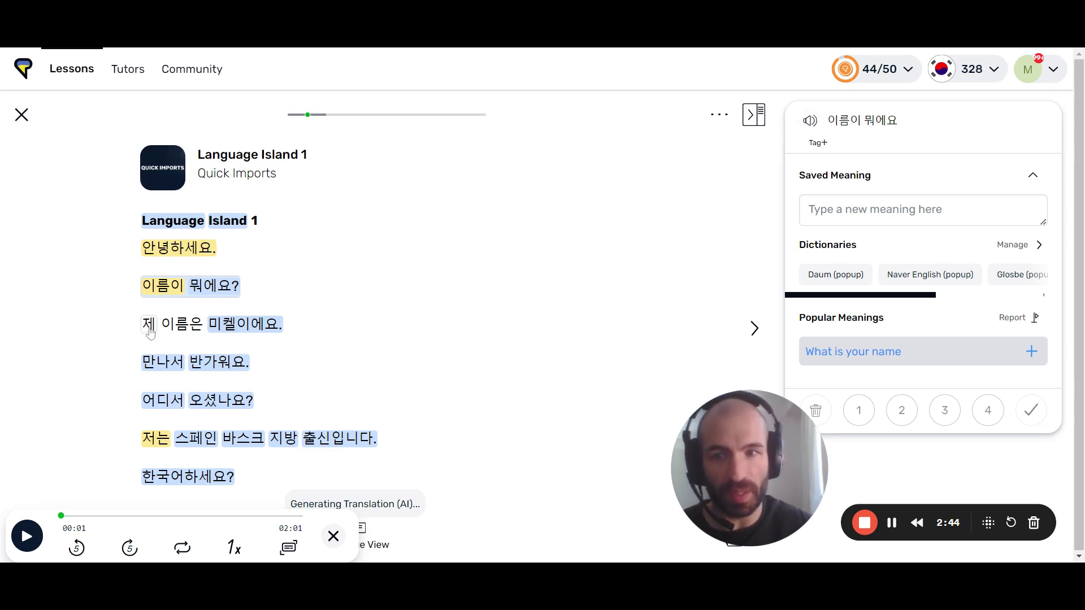
drag(279, 330, 144, 325)
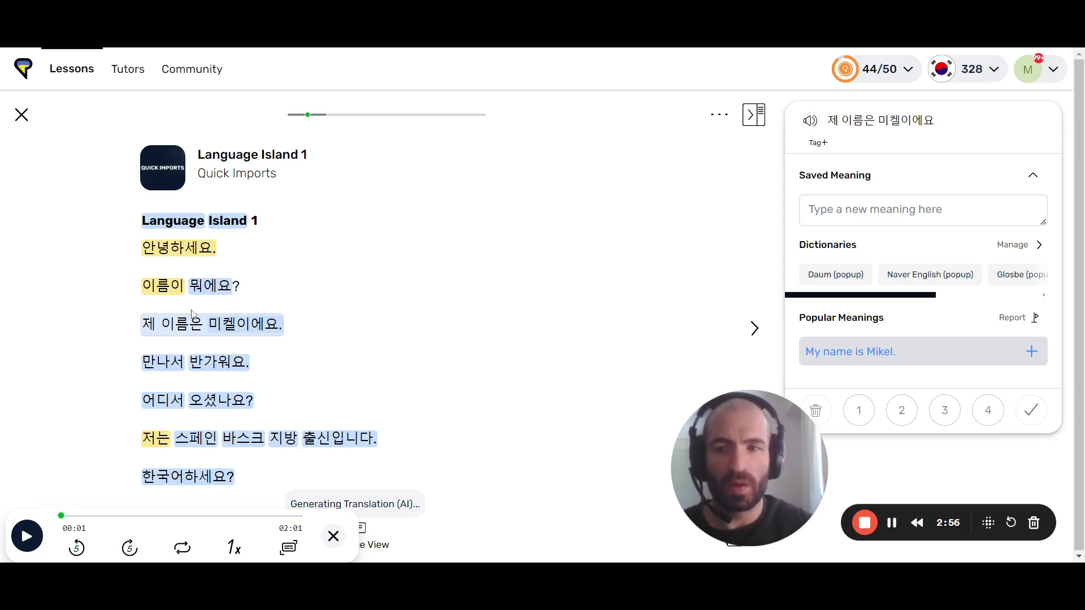
click(145, 327)
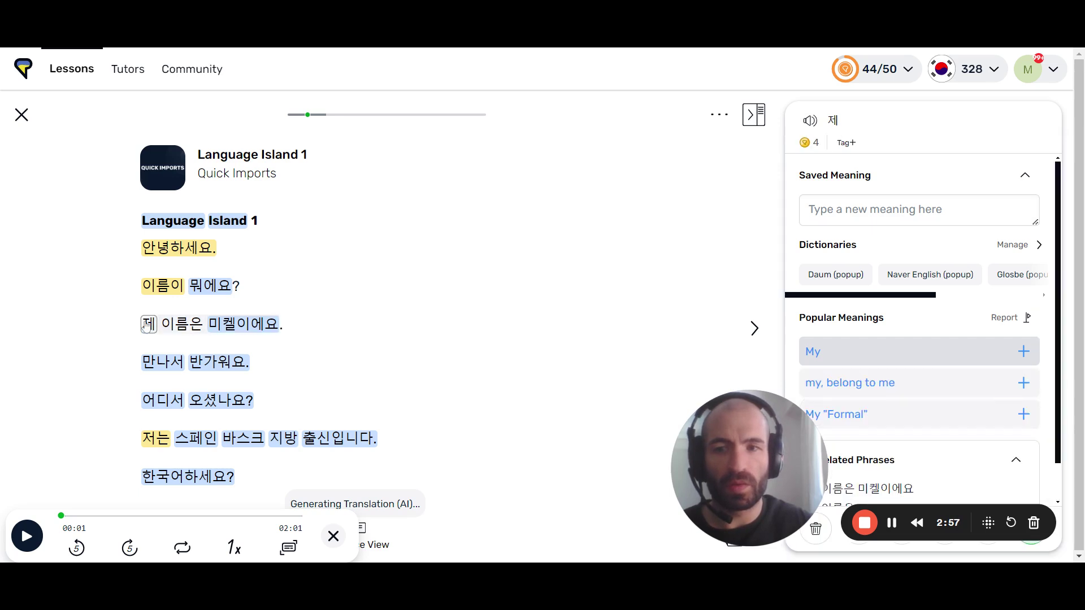
click(183, 327)
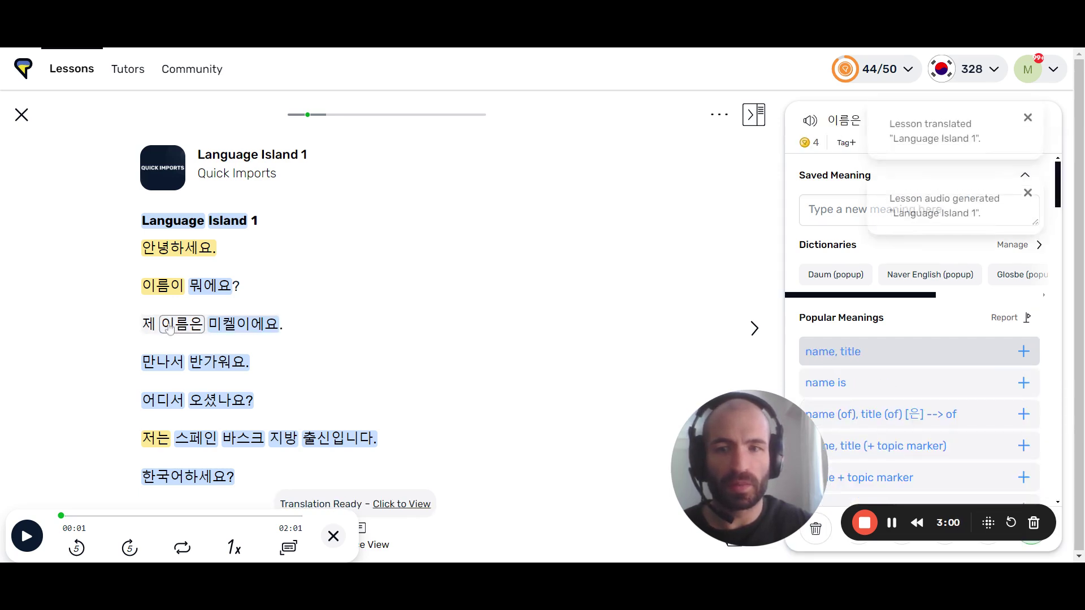
click(148, 326)
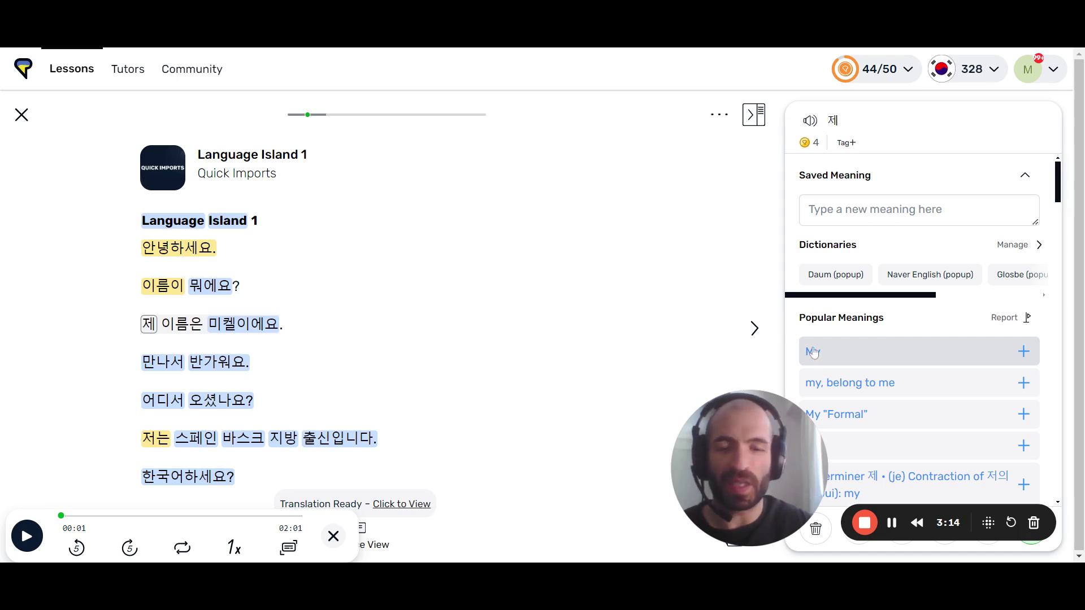
click(174, 332)
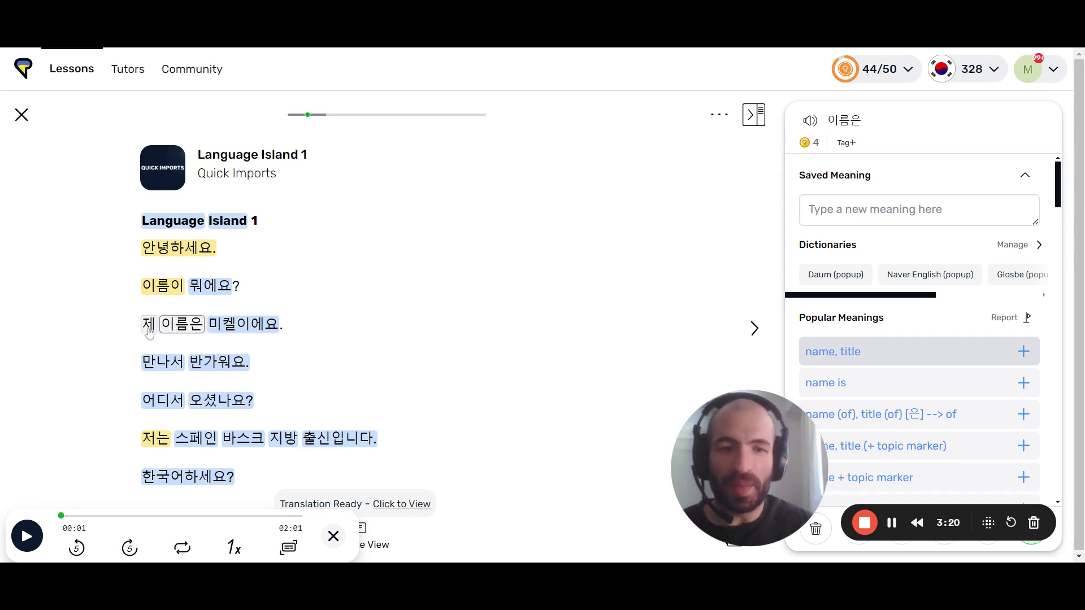
drag(149, 332, 196, 332)
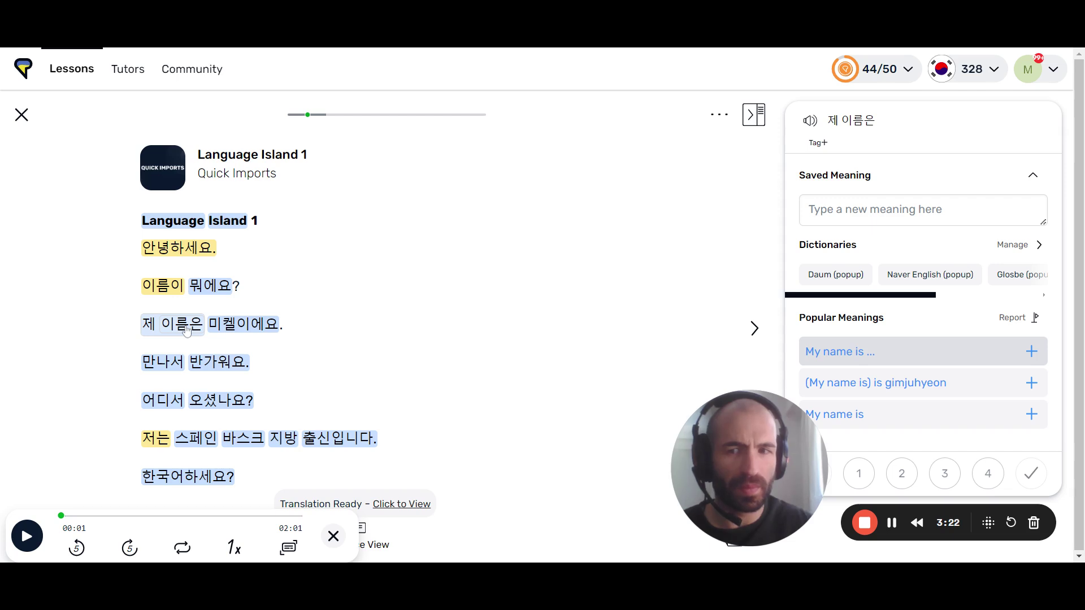
- Save the name word of the self-introduction sentence as vocabulary and look up the whole sentence
click(242, 327)
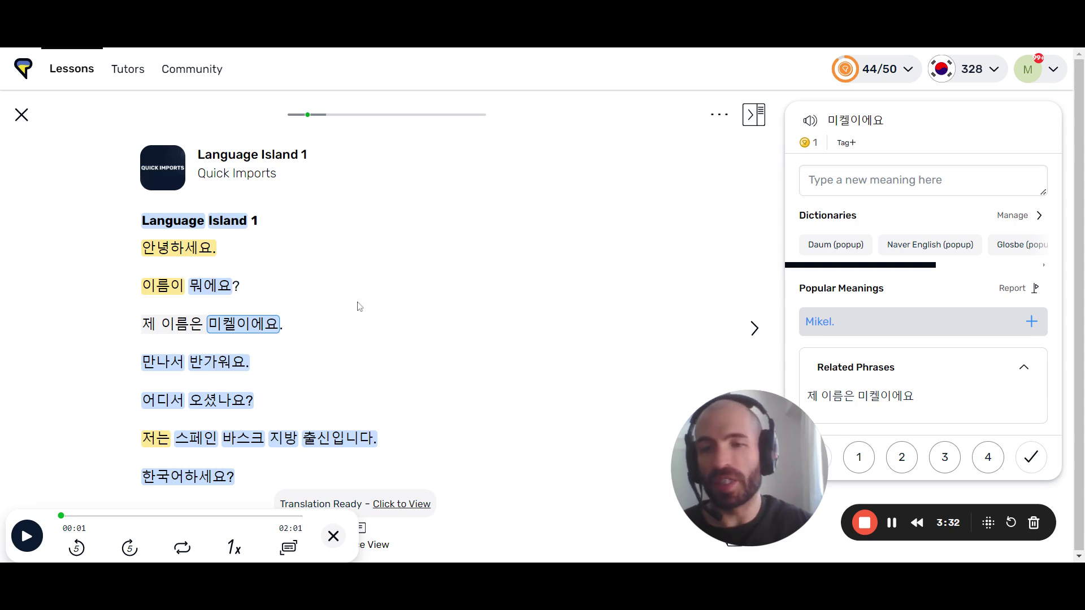
drag(148, 324, 277, 325)
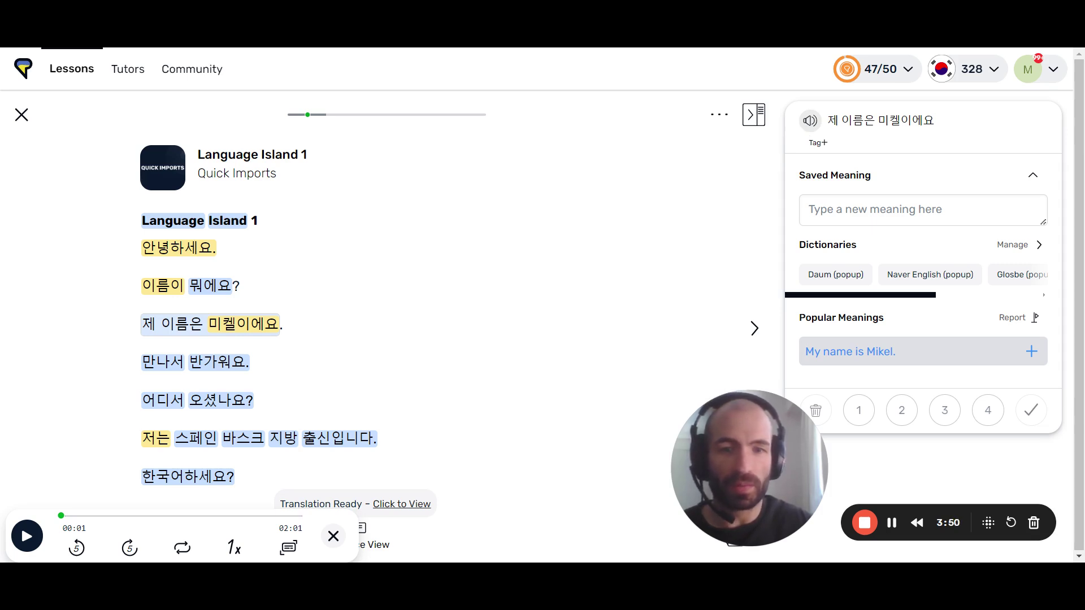
- Look up the phrase 만나서 반가워요 and show the translation beneath each lesson sentence
drag(154, 375, 226, 380)
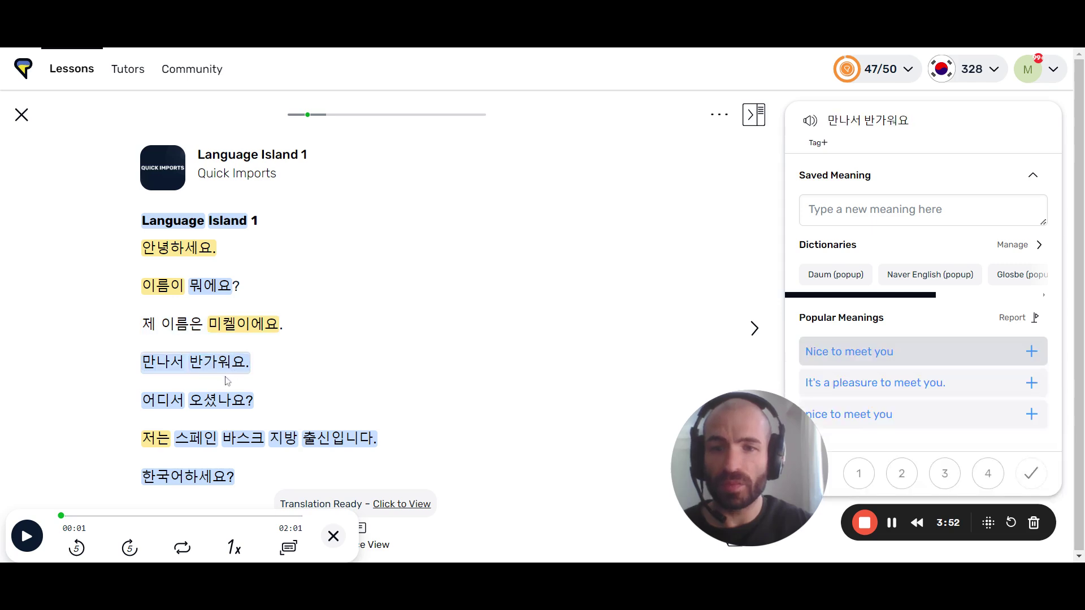
click(723, 118)
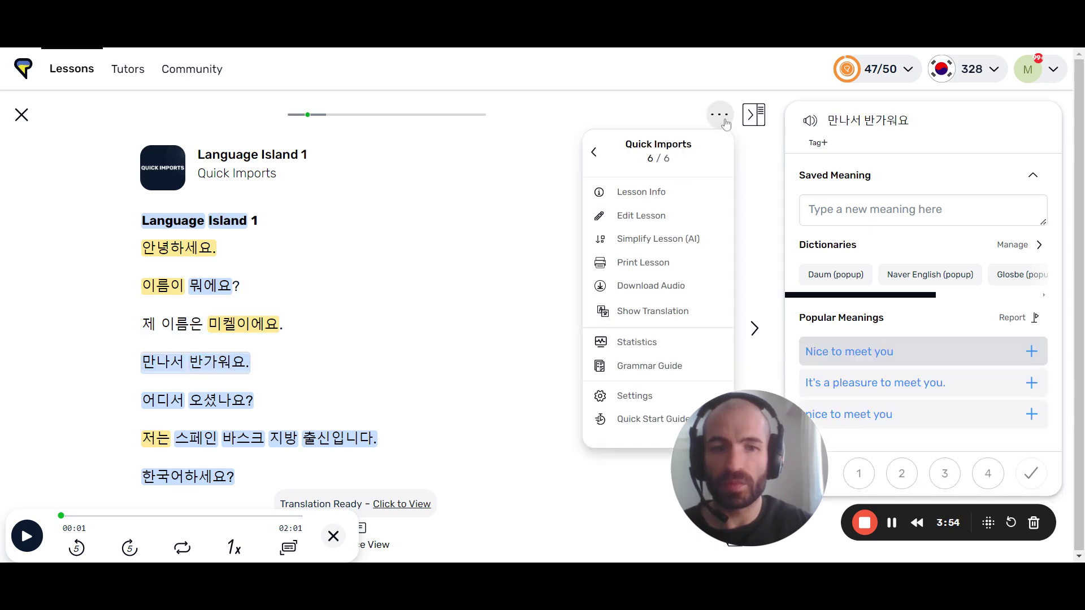
click(644, 312)
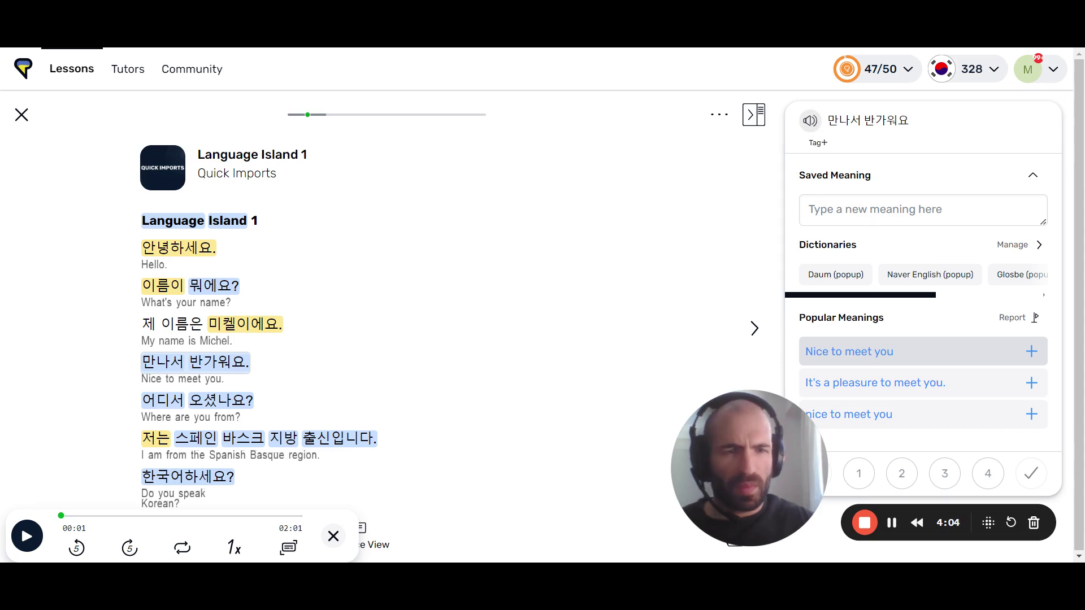
- Save the words 만나서 and 반가워요 as vocabulary and look up the full phrase they form
click(182, 366)
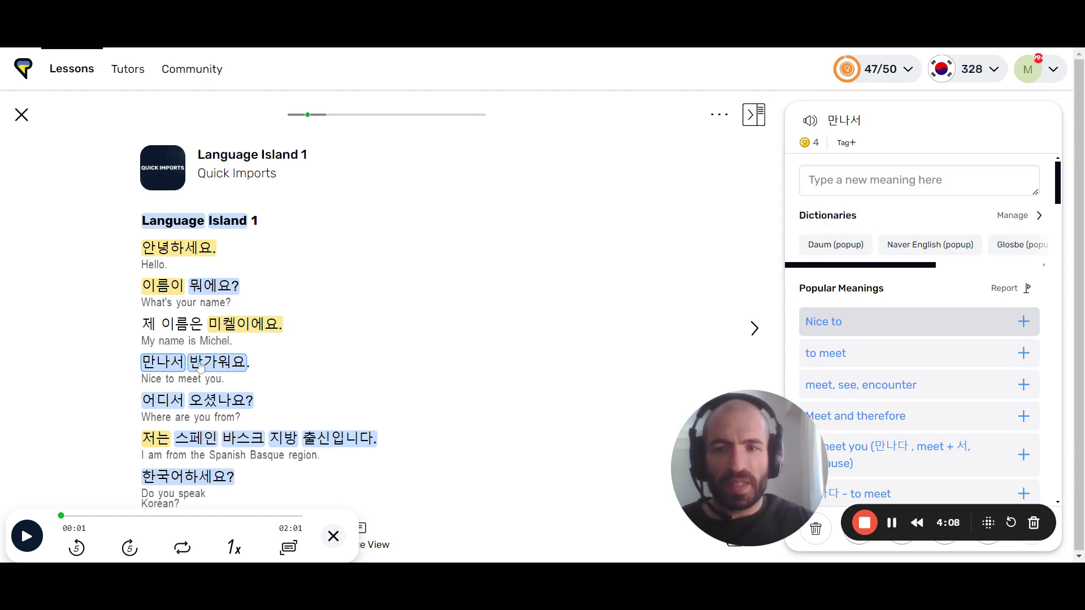
click(194, 366)
click(673, 164)
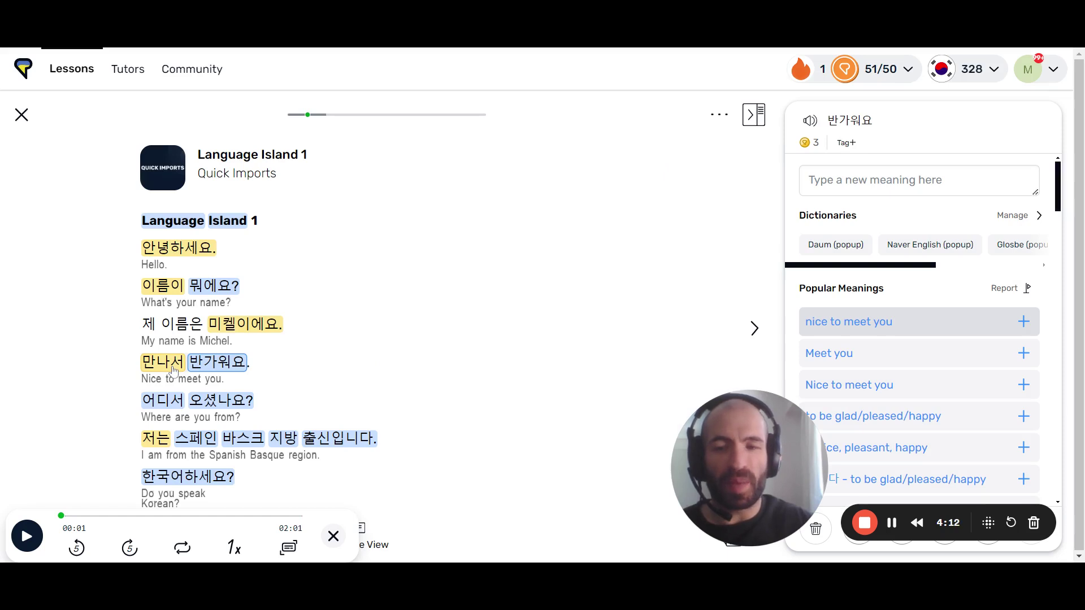
drag(174, 371, 229, 362)
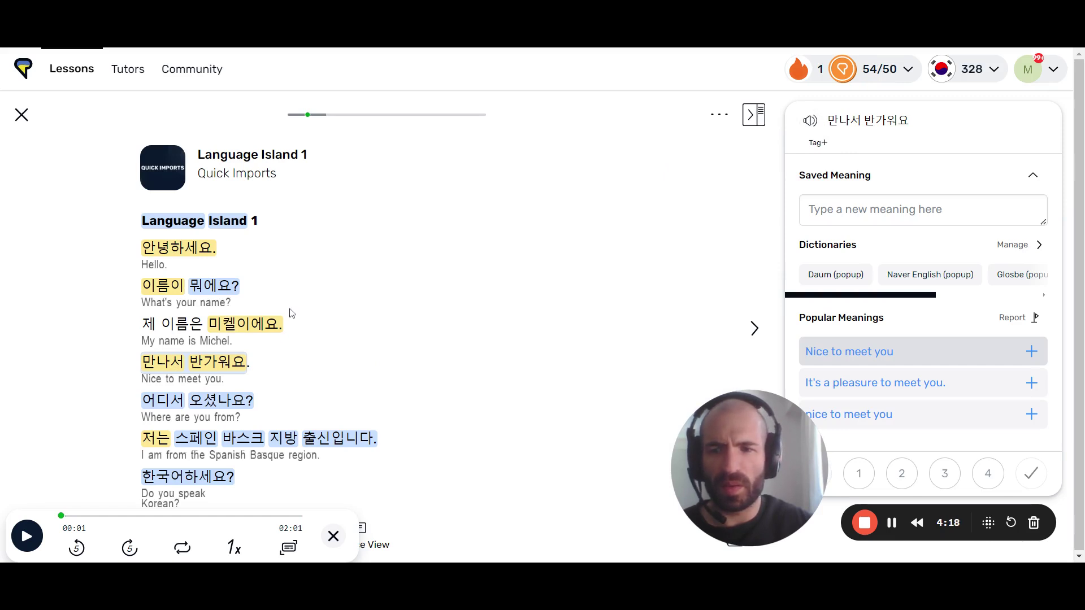
- Examine the saved and popular meanings of 만나서, and return to the phrase 만나서 반가워요
click(152, 367)
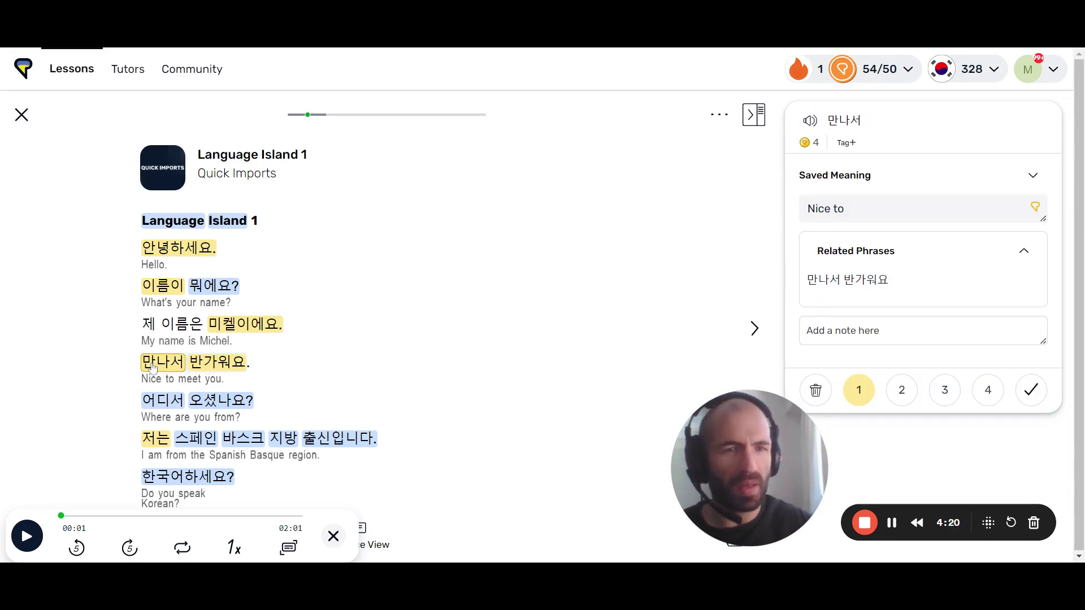
click(1032, 175)
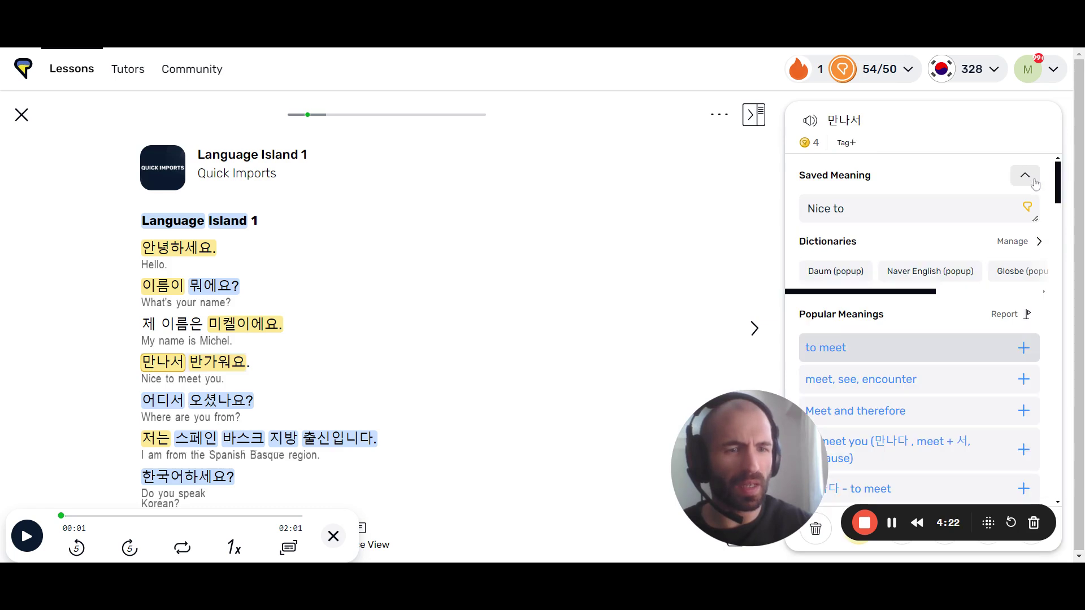
scroll(894, 372, down, 4)
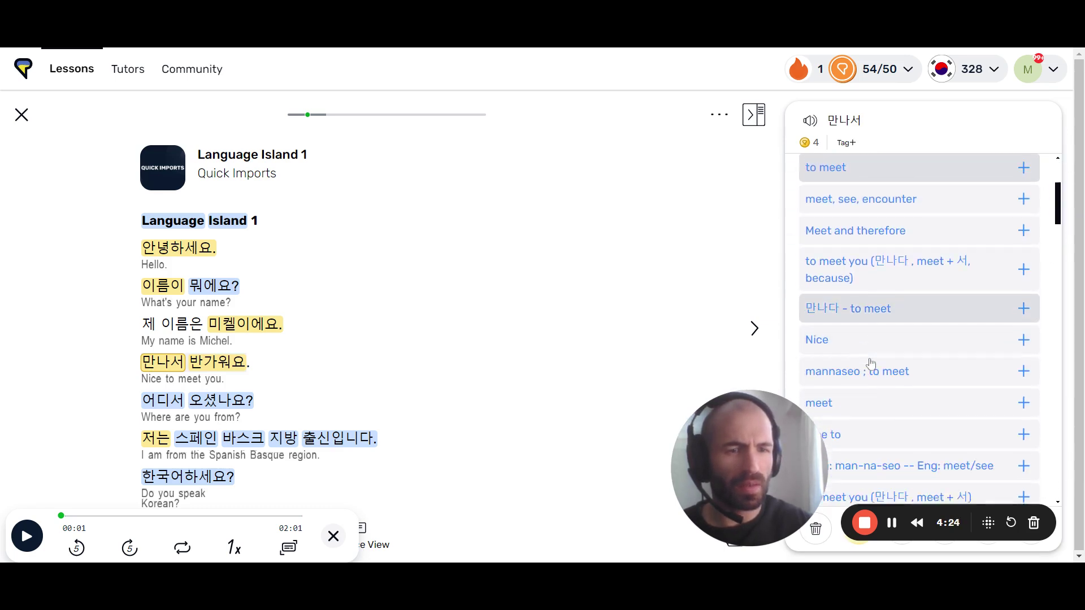
click(236, 367)
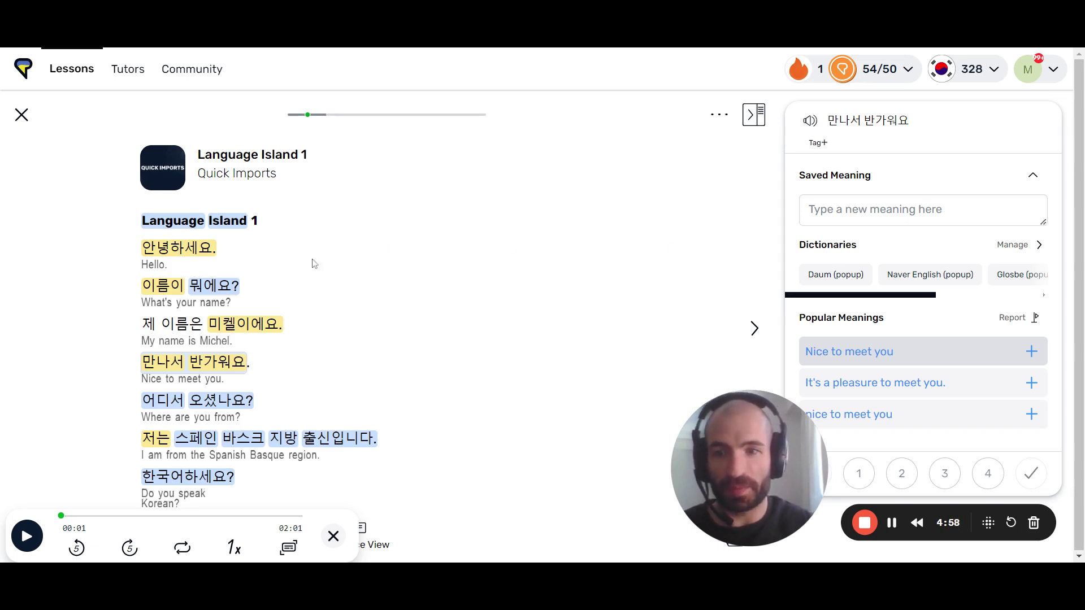
- Look up the phrase 이름이 뭐에요 in the translated text and play its pronunciation
click(719, 115)
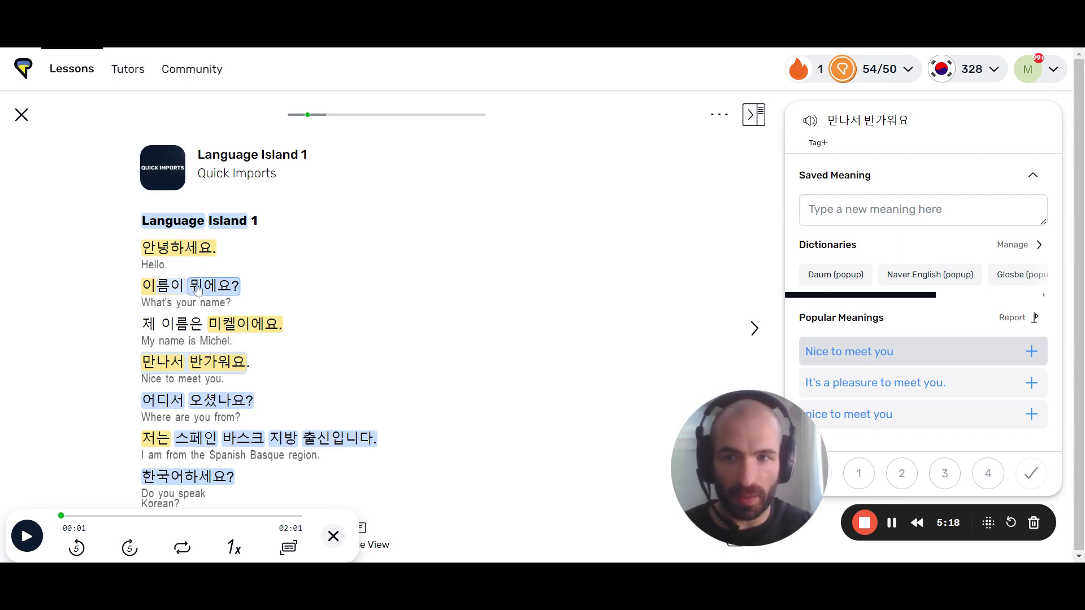
drag(197, 289, 228, 292)
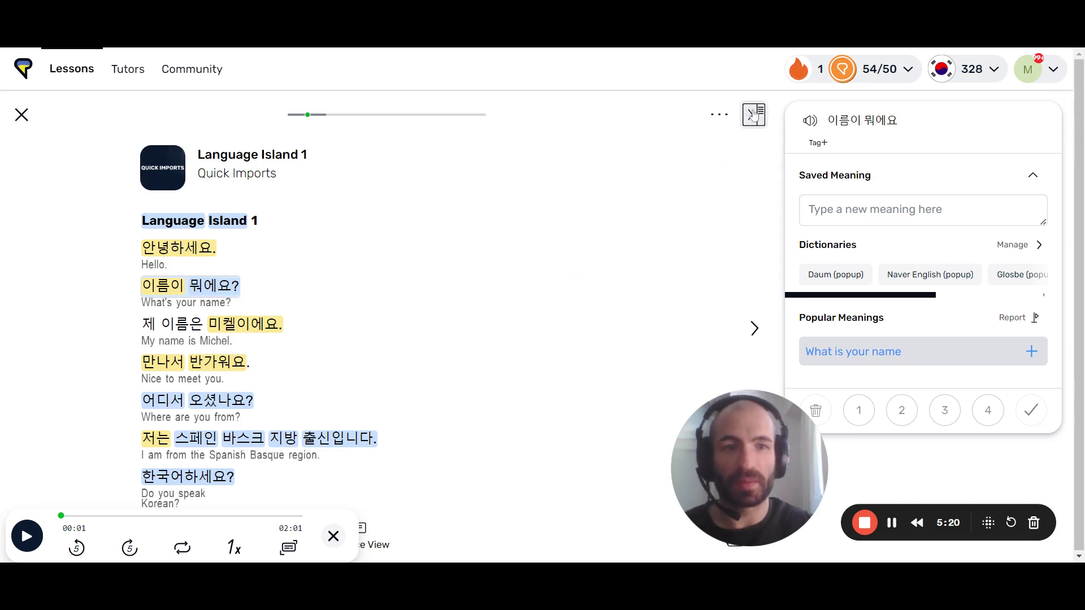
click(812, 125)
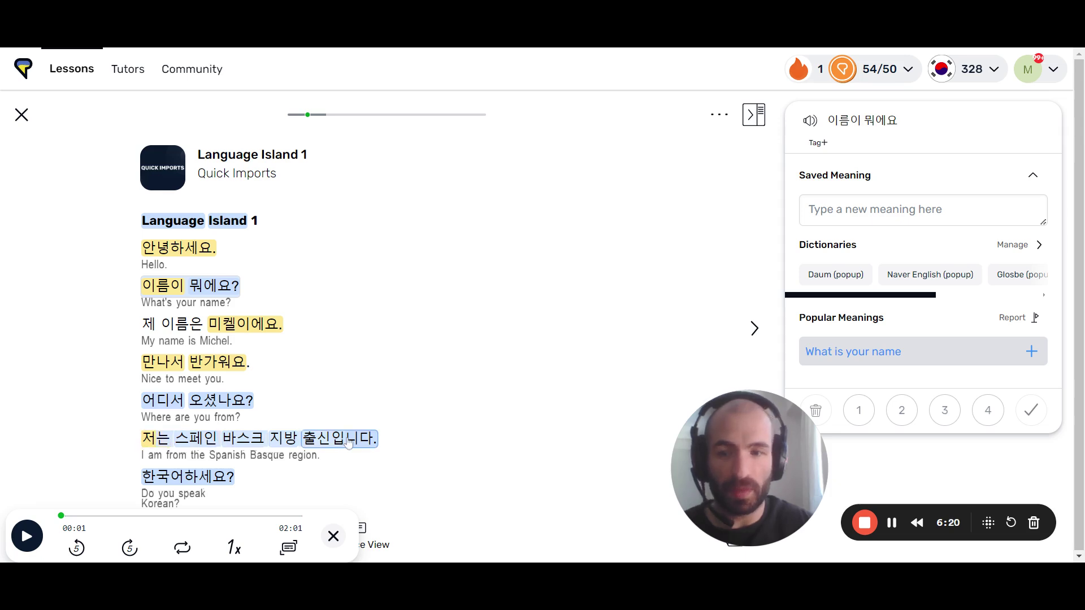
- Look up the phrase 저는 스페인 바스크 지방 출신입니다 and its first word 저는
drag(349, 443, 349, 444)
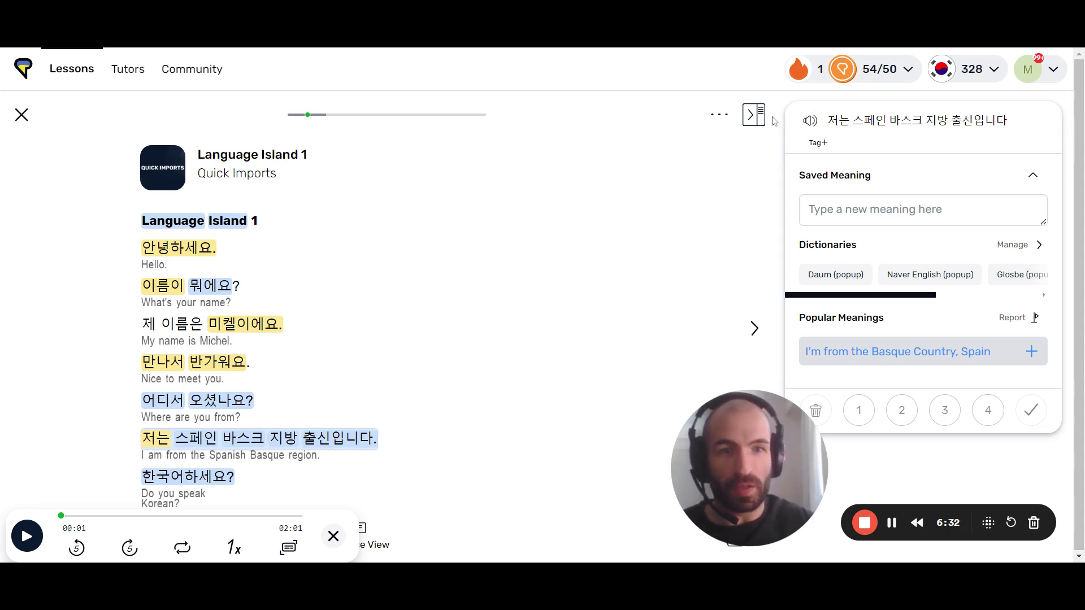
click(157, 445)
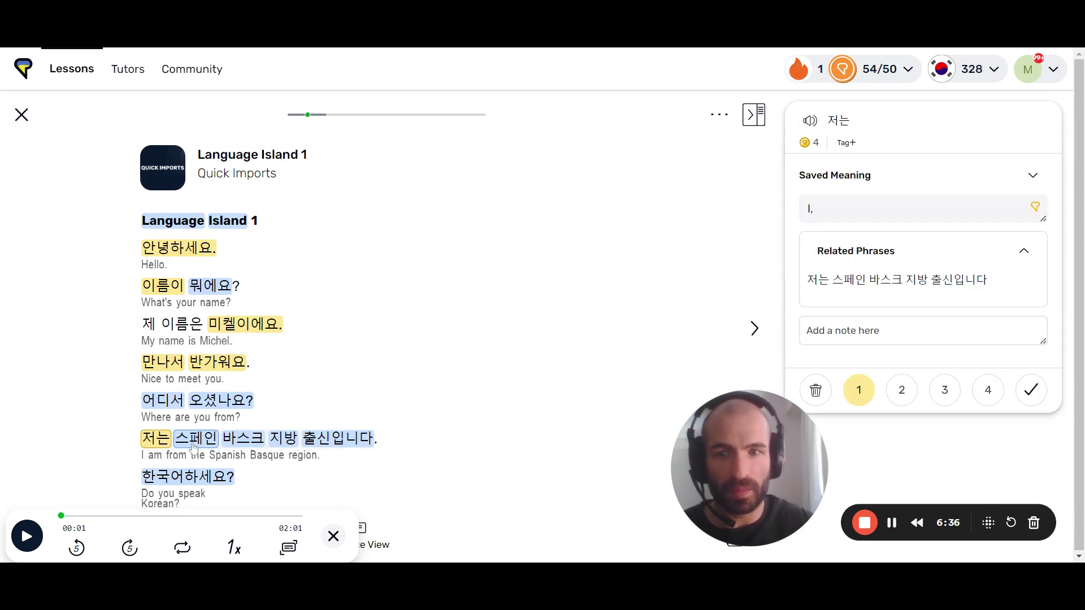
- Look up and save the words 스페인, 바스크, 지방 and 출신입니다 in the sentence about origin
click(194, 446)
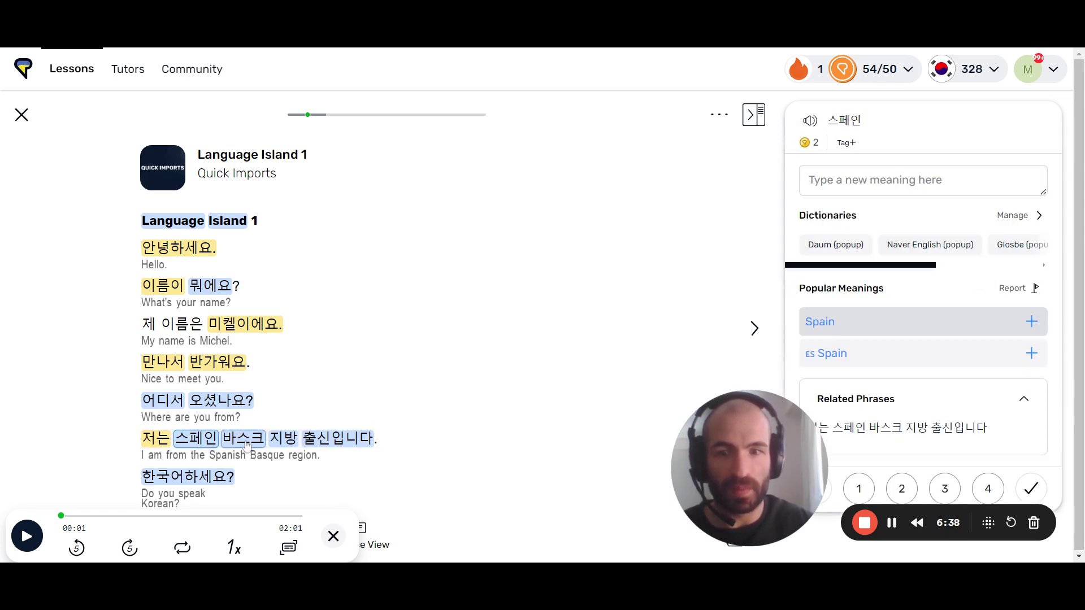
click(246, 446)
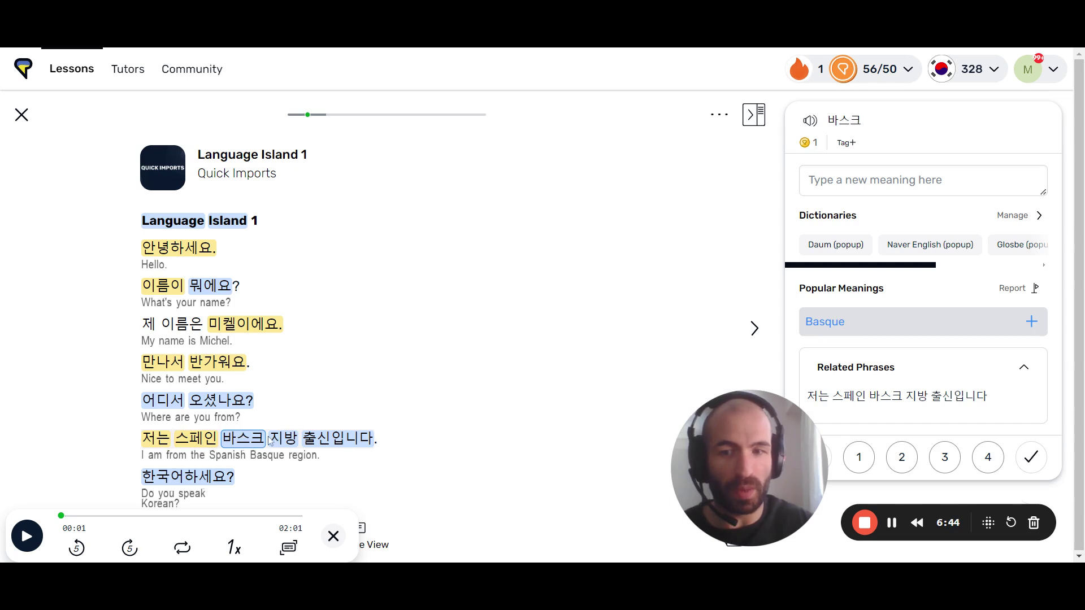
click(282, 446)
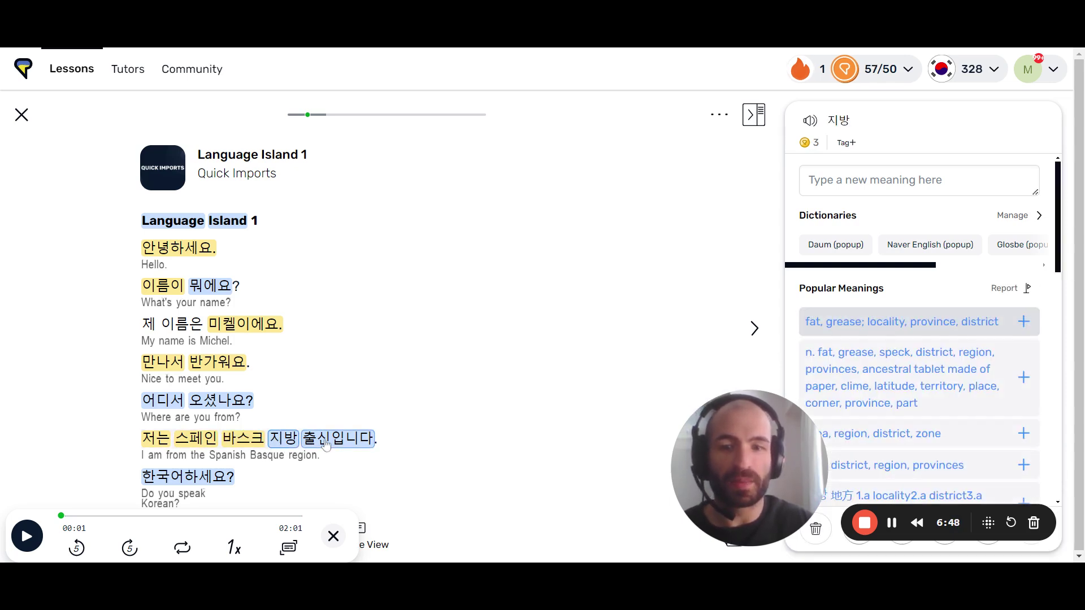
click(326, 446)
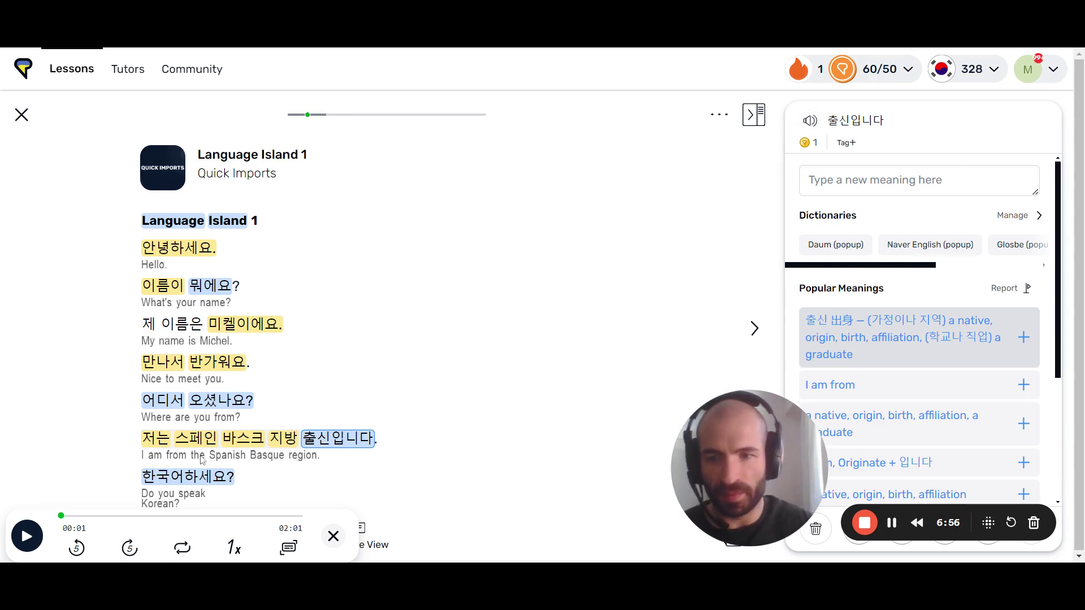
- Look up the full phrase 저는 스페인 바스크 지방 출신입니다, its last word, and the word 한국어하세요 in the line below
drag(149, 441, 362, 440)
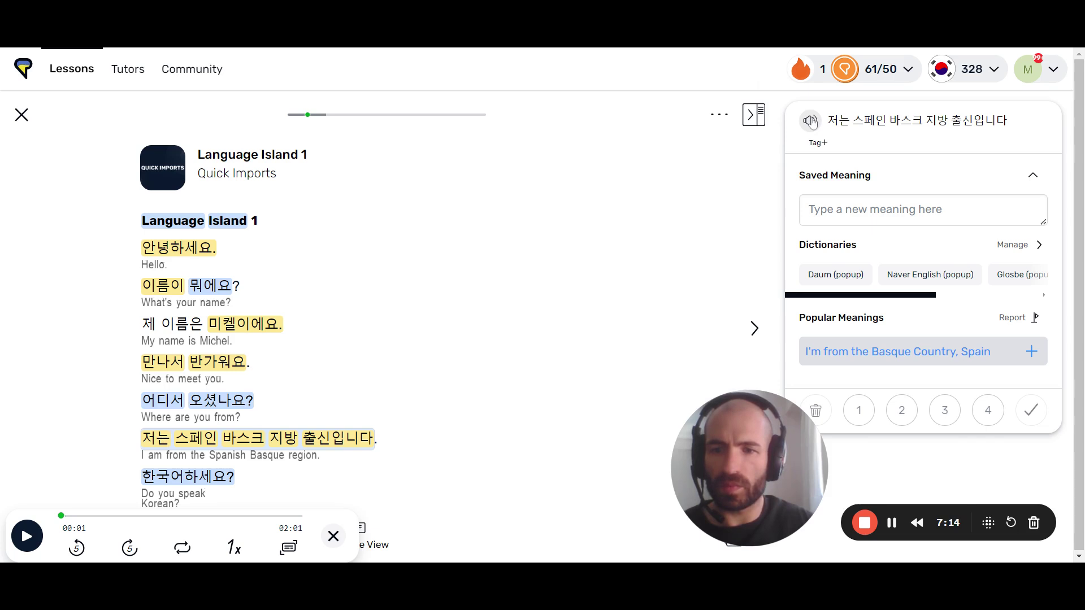
click(328, 442)
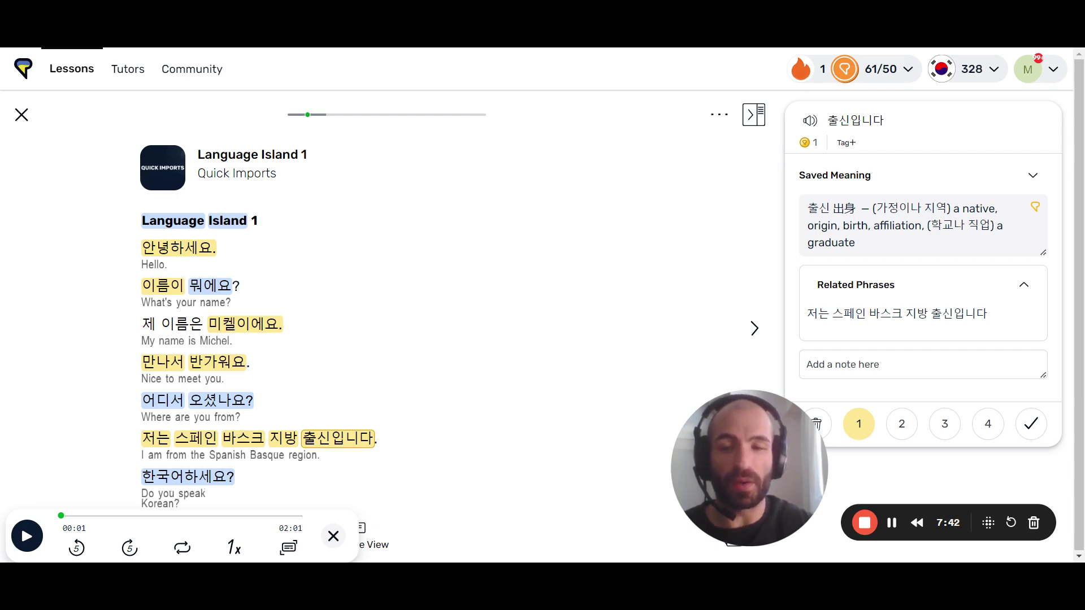
click(168, 481)
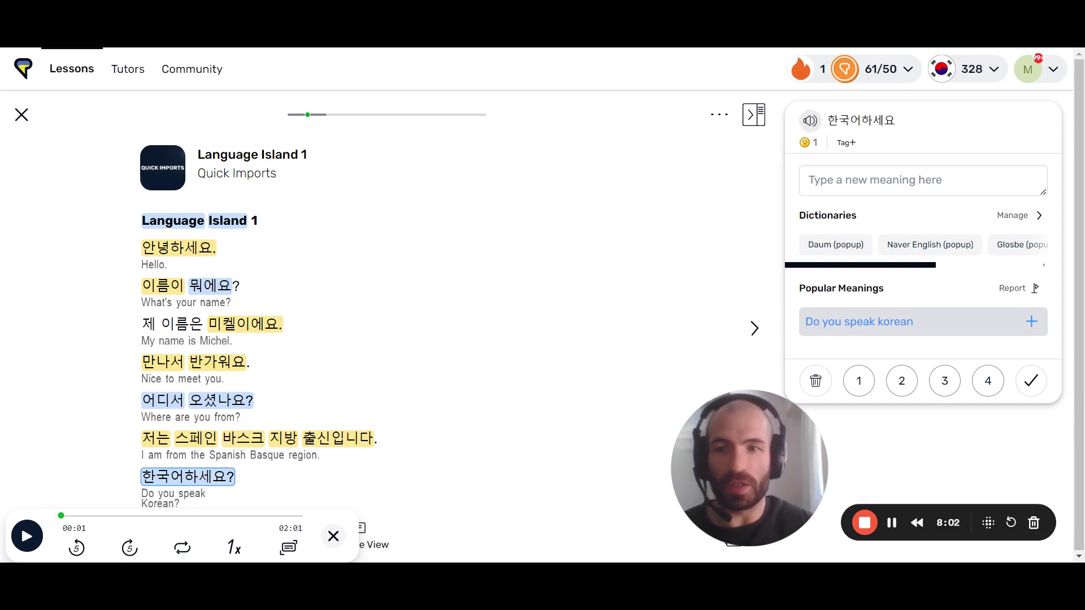
click(720, 119)
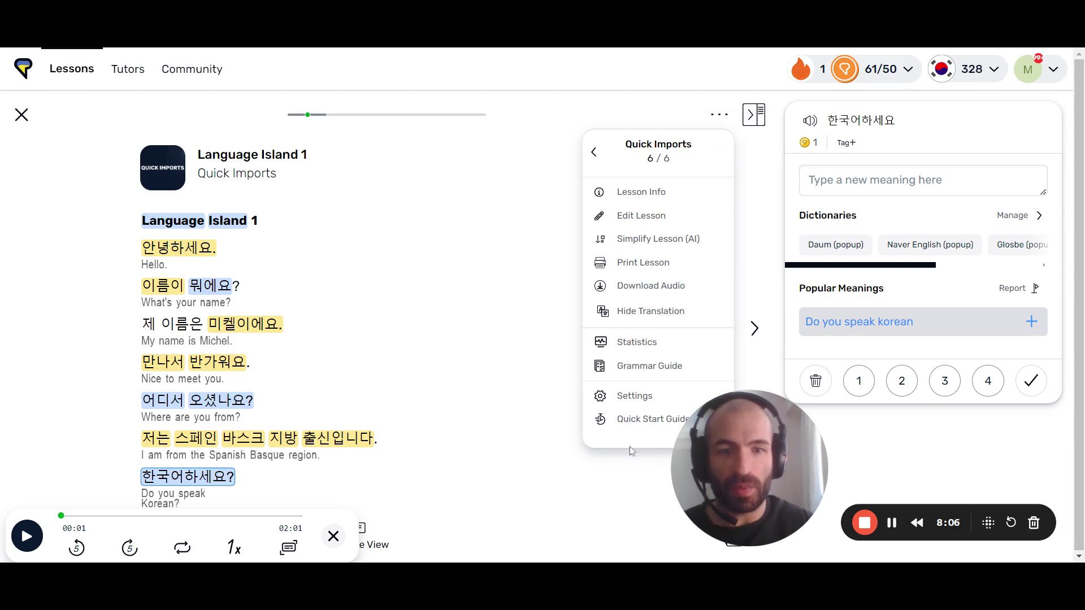
click(720, 117)
click(721, 119)
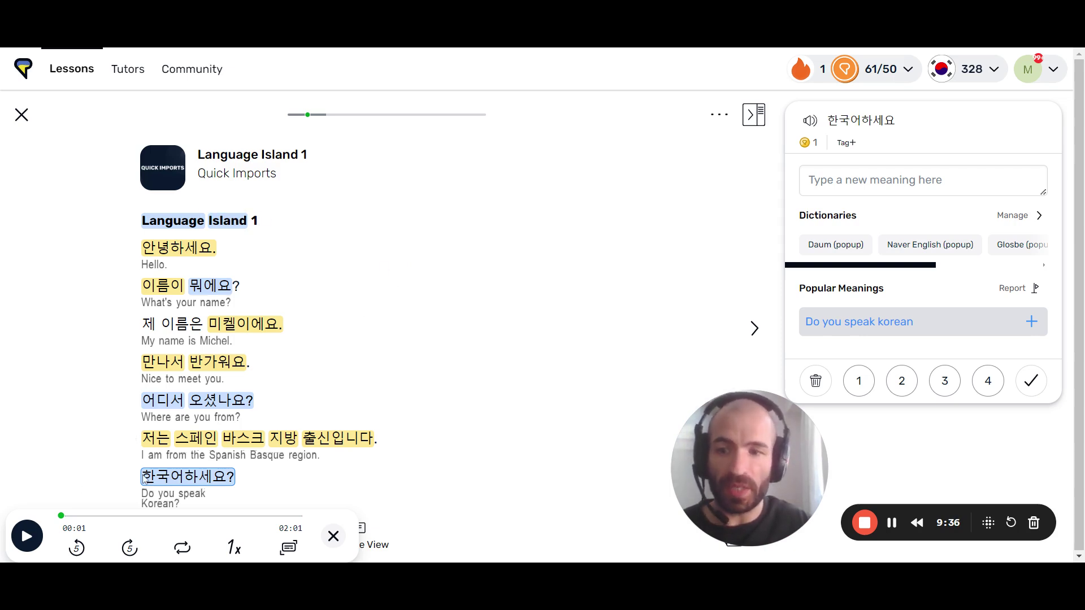
click(720, 116)
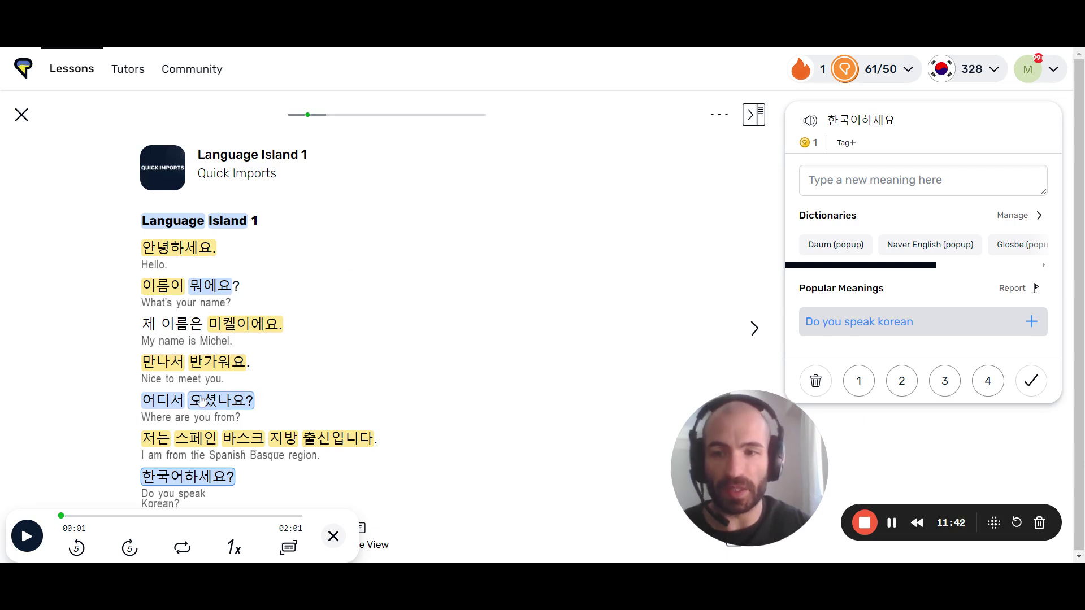
- Review the saved meaning of 안녕하세요 and play a short stretch of the lesson audio before pausing it
click(180, 249)
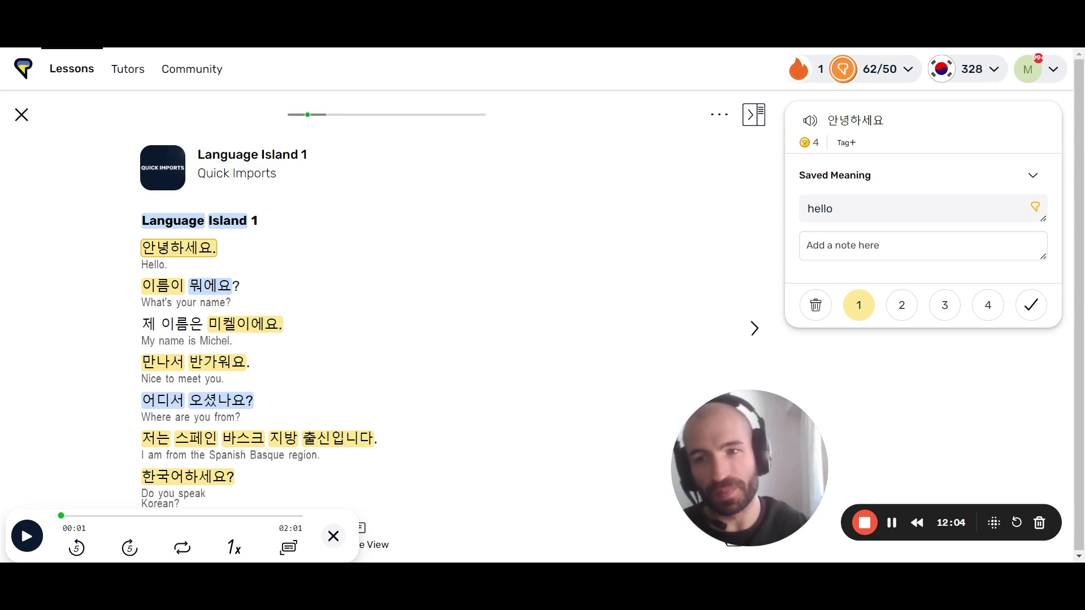
click(20, 539)
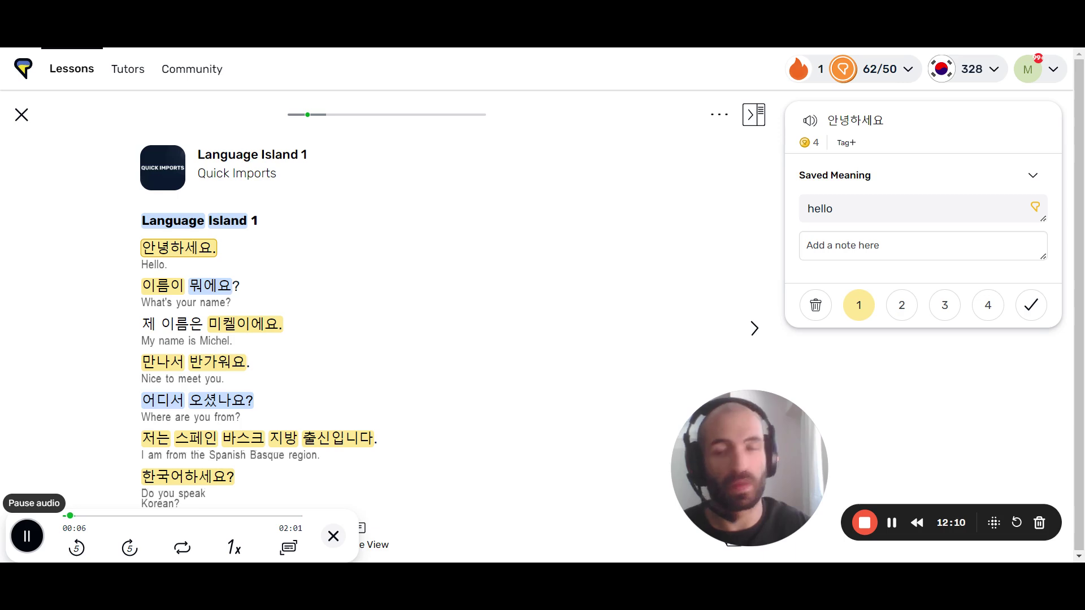
click(23, 541)
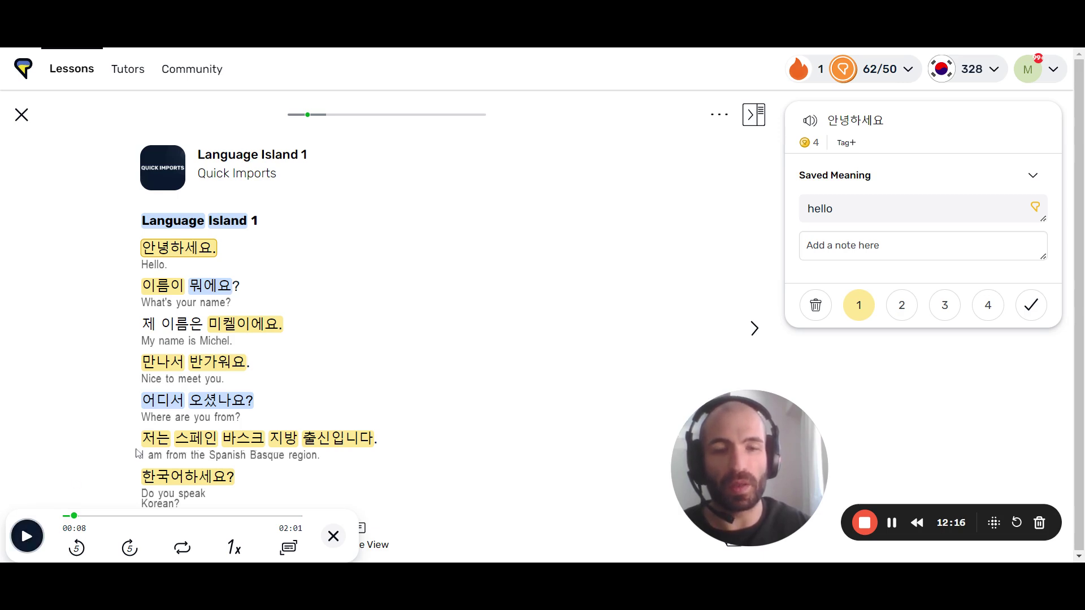
- Hide the sentence translations and look up the four consecutive full sentences from 이름이 뭐에요 through 어디서 오셨나요
click(720, 114)
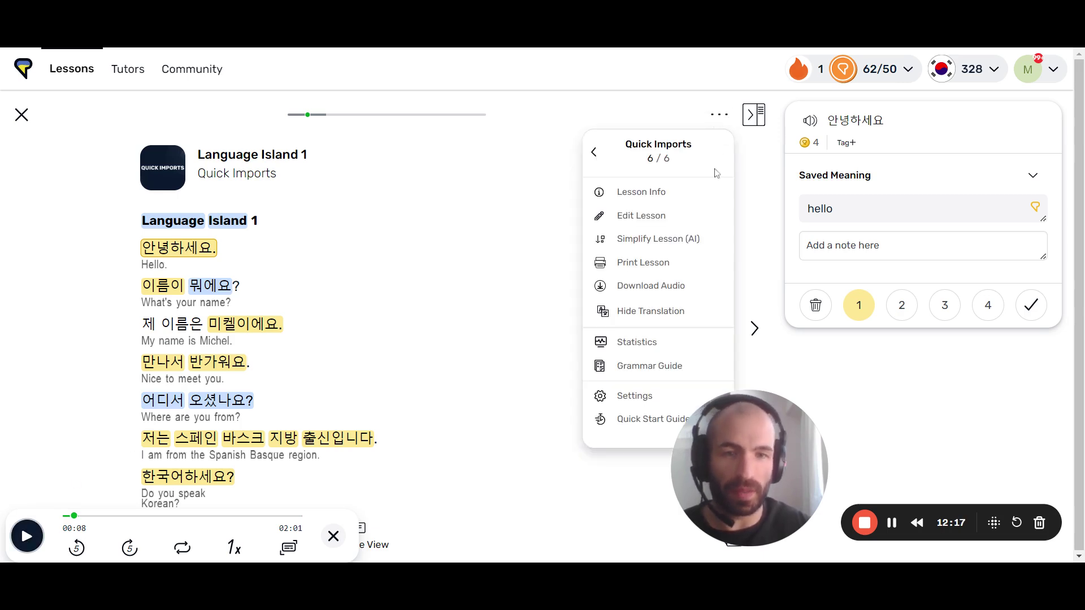
click(666, 316)
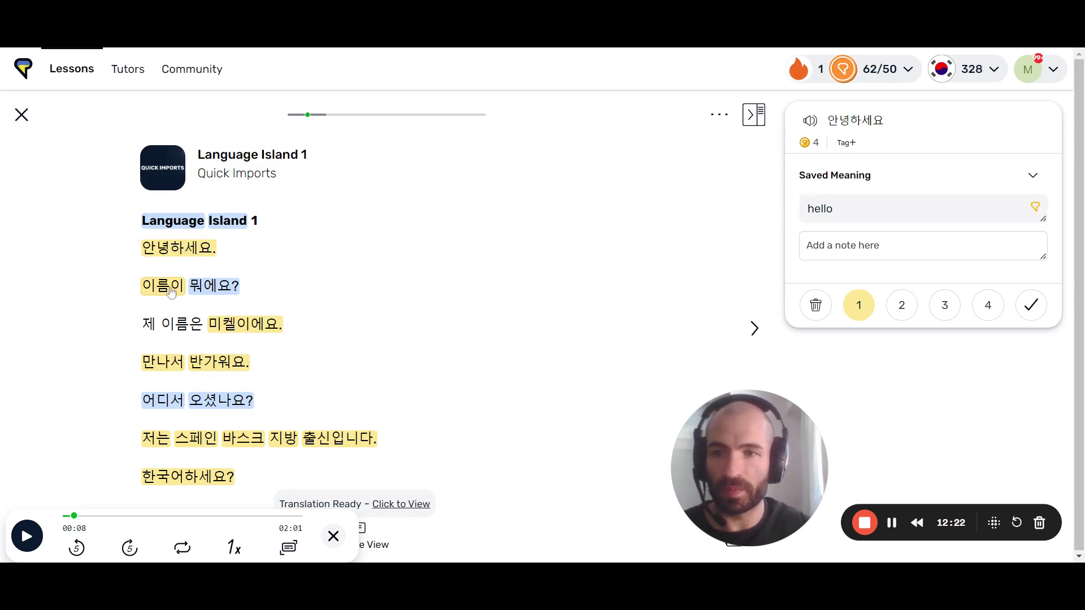
drag(171, 287, 210, 288)
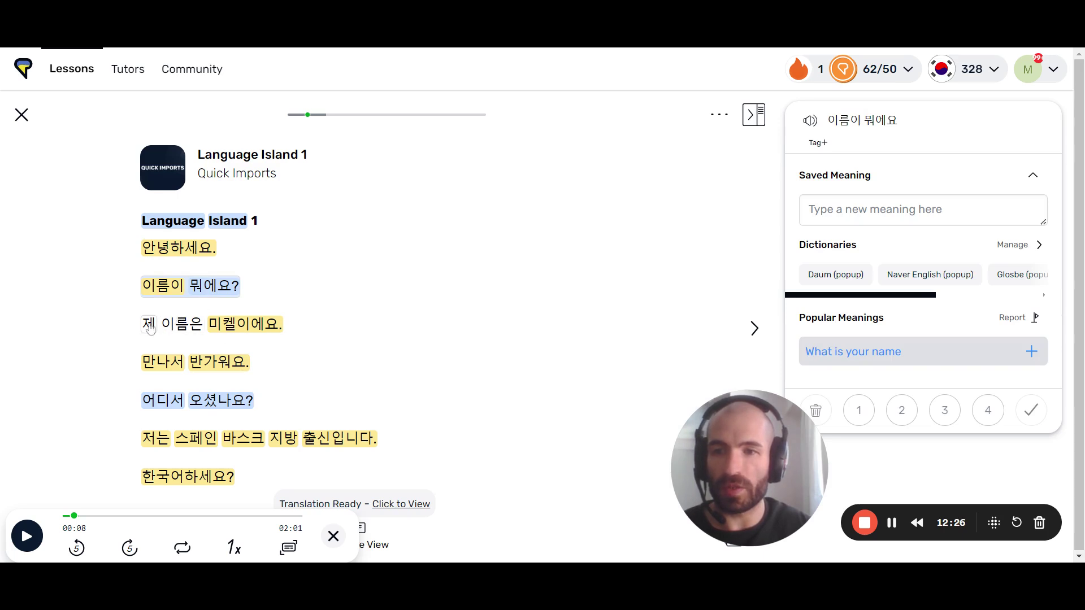
drag(149, 329, 150, 357)
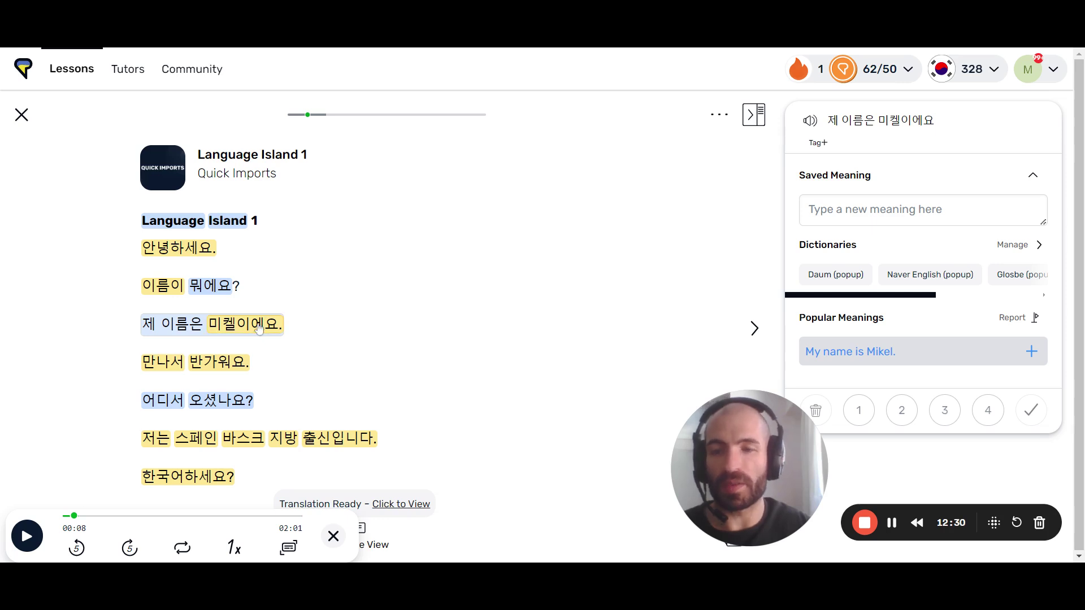
drag(161, 363, 160, 391)
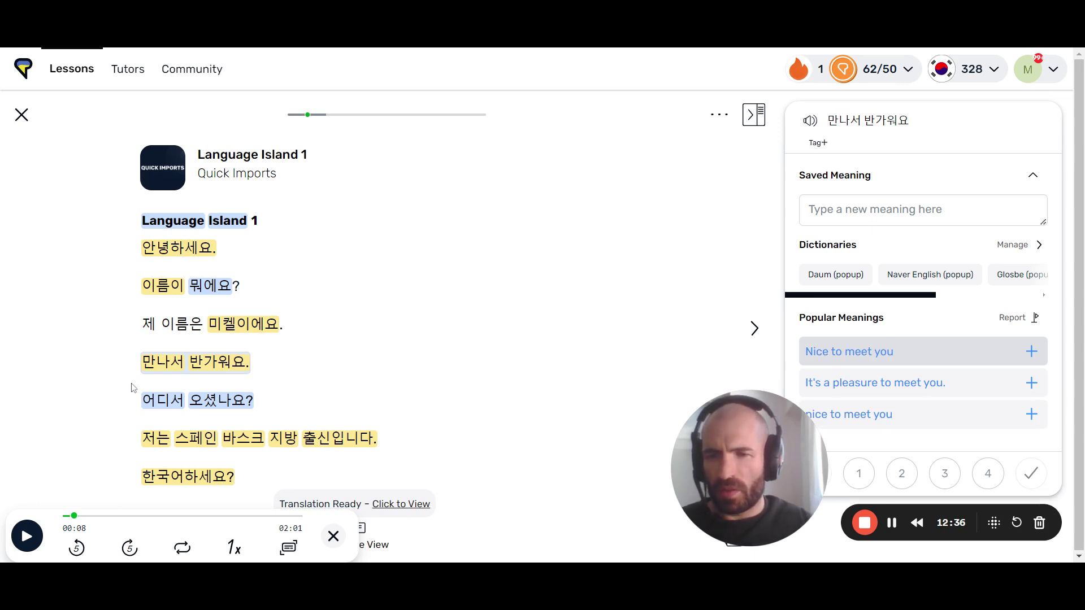
click(231, 406)
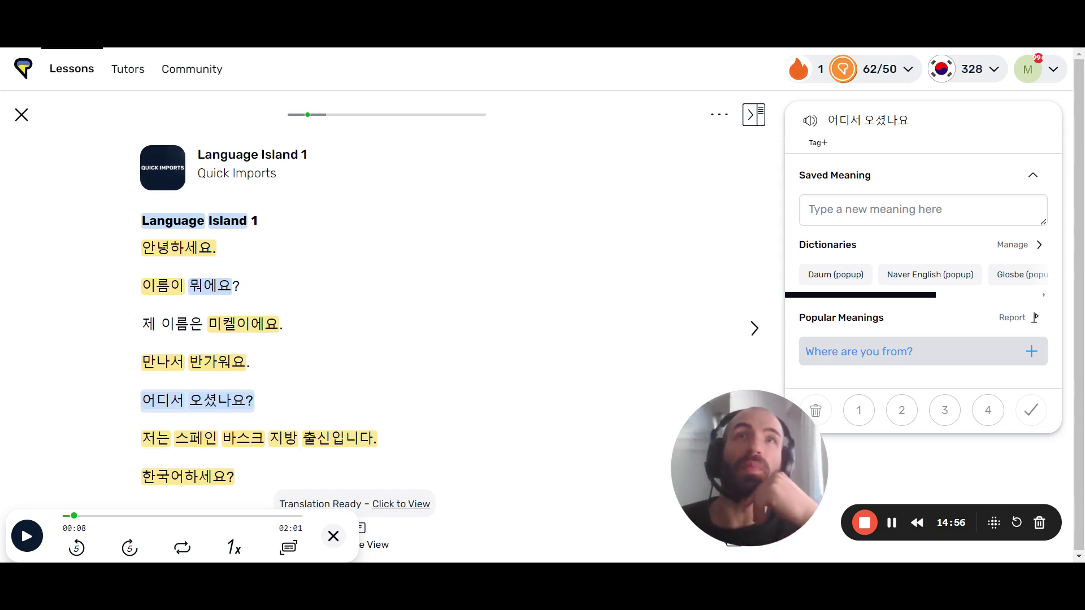
- Review 안녕하세요, the question 이름이 뭐에요 and the self-introduction sentence that answers it, with the translations hidden
click(199, 249)
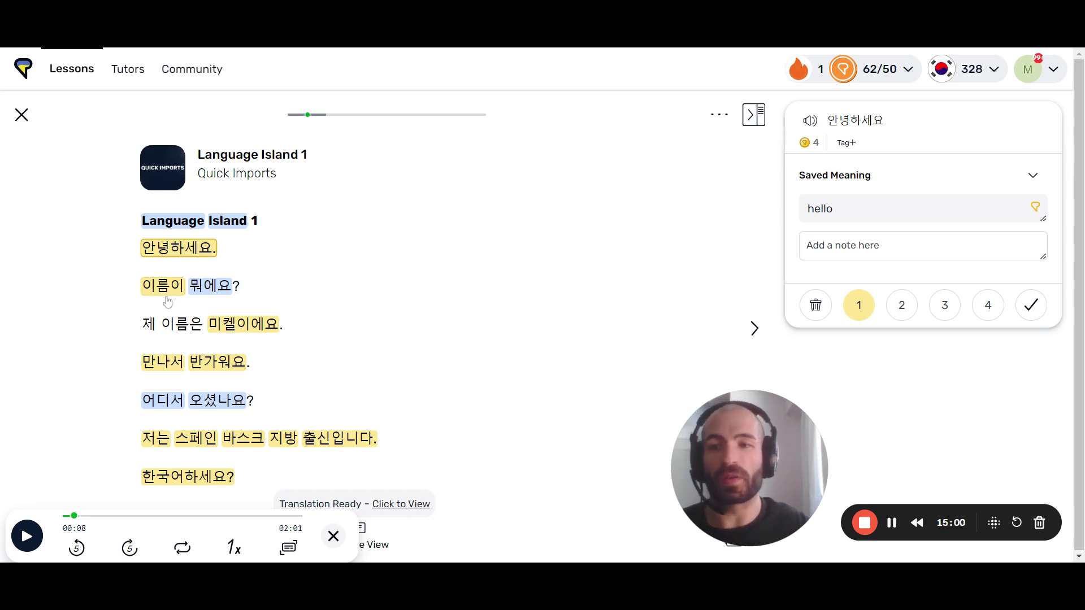
drag(158, 293, 224, 288)
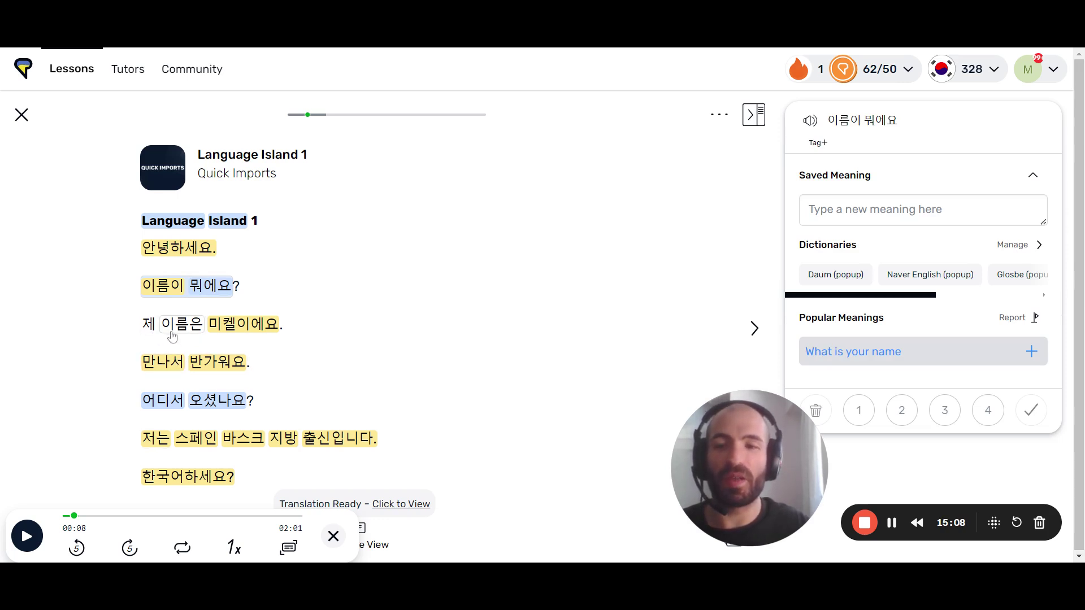
drag(147, 329, 229, 333)
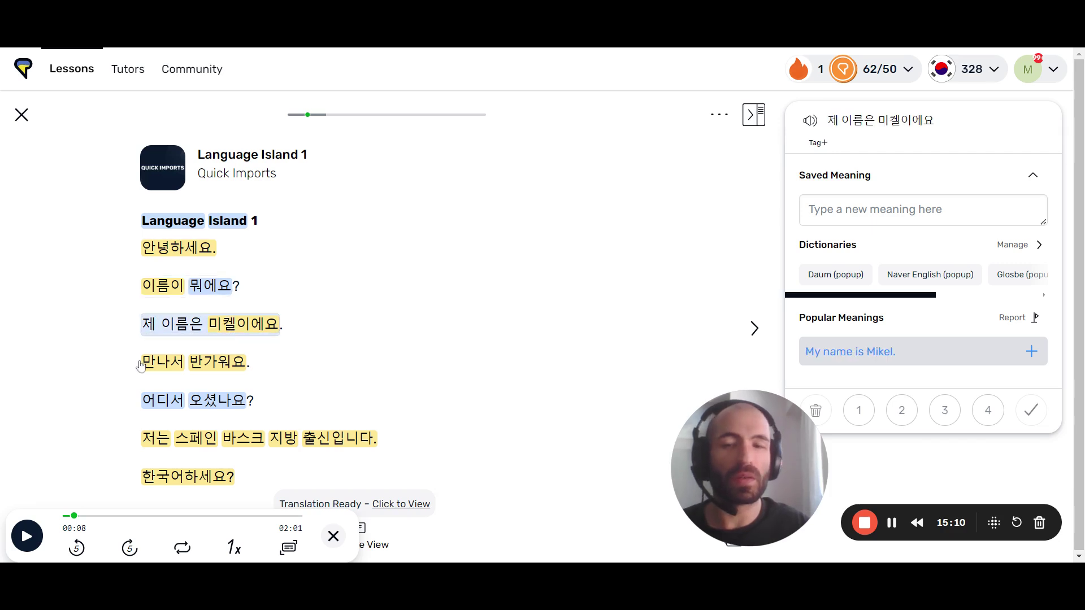